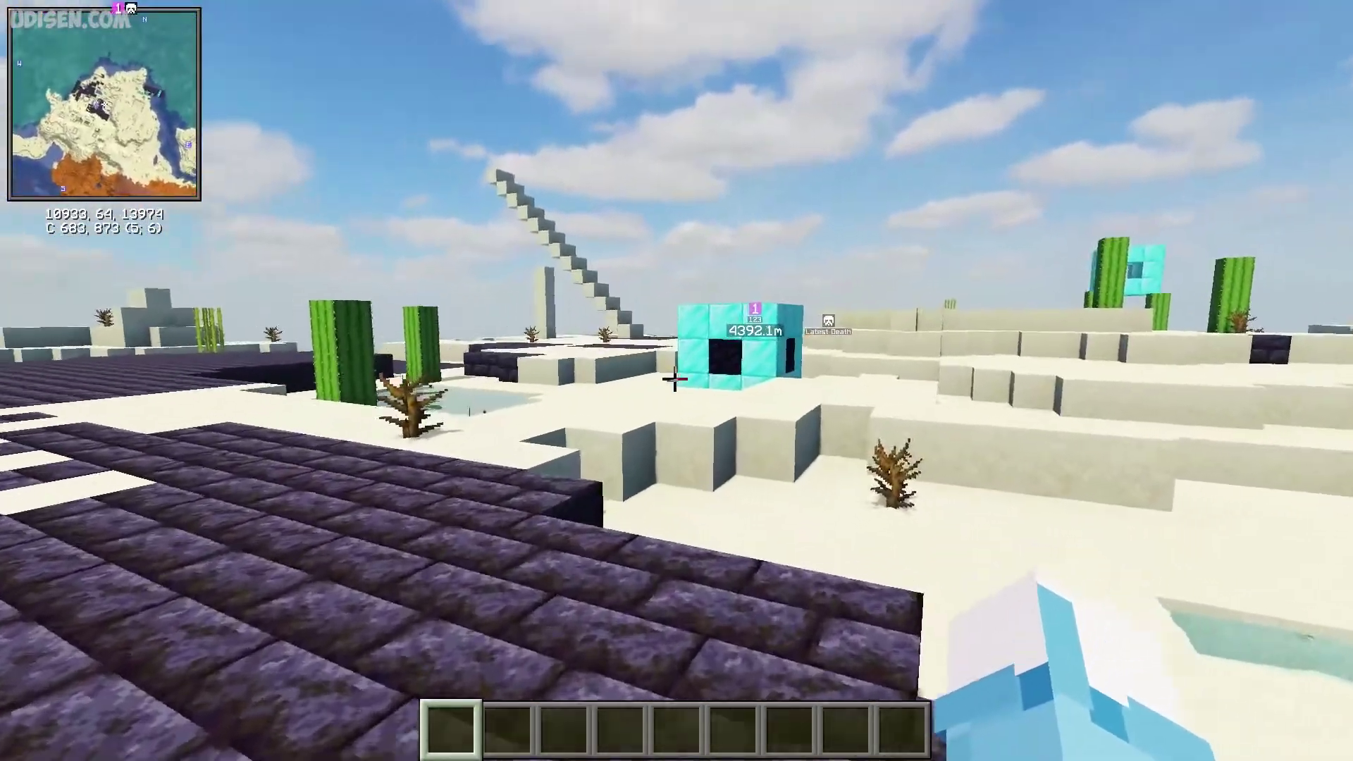
# Open the minimap settings by way of the world map settings, look them over and return to the game
pyautogui.press(']')
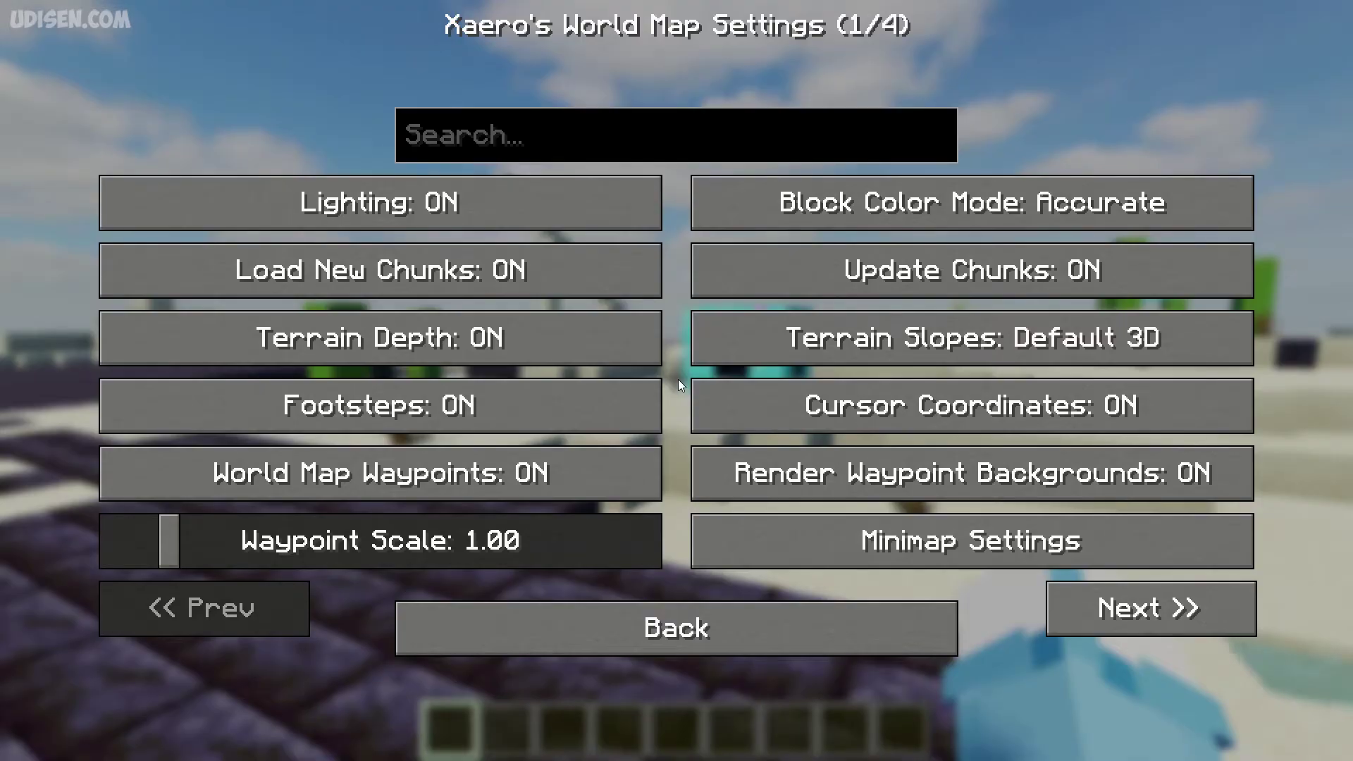
pyautogui.click(933, 543)
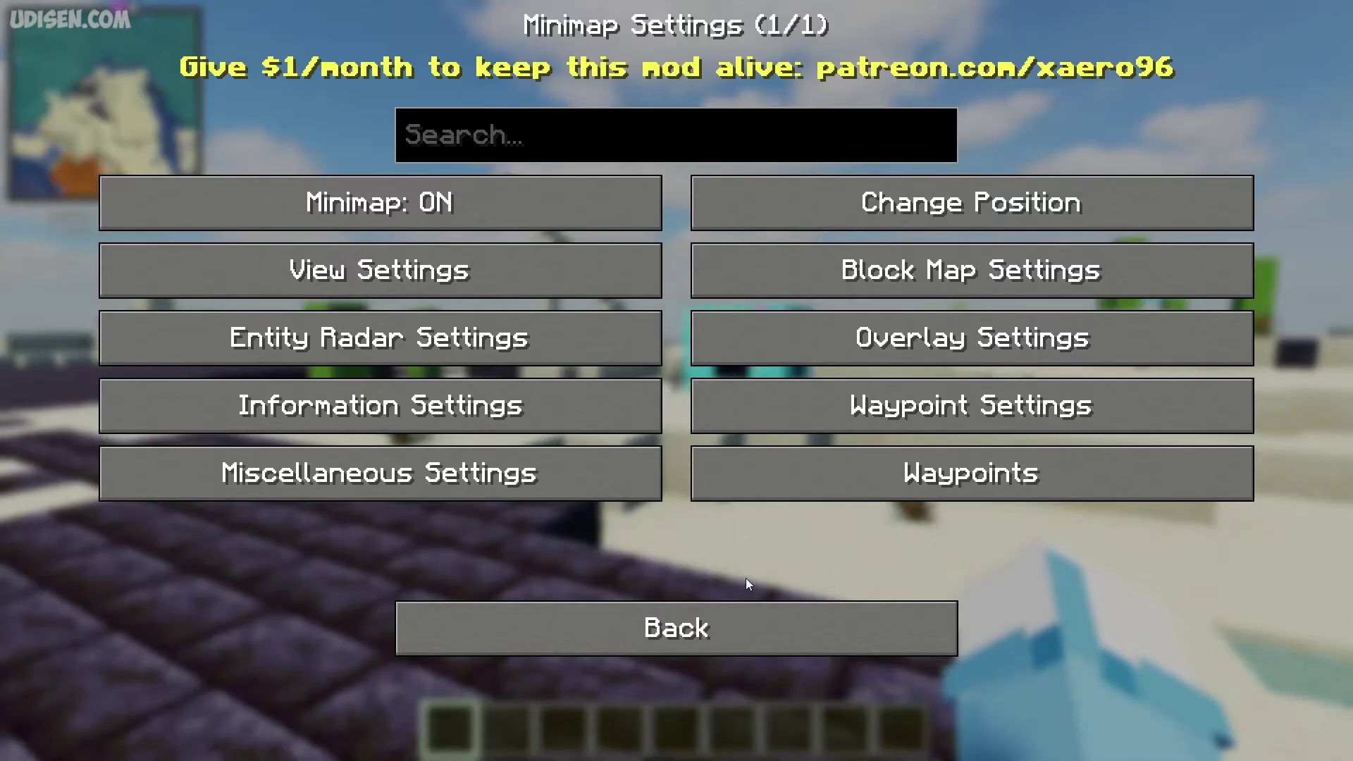
pyautogui.press('Escape')
pyautogui.press('w')
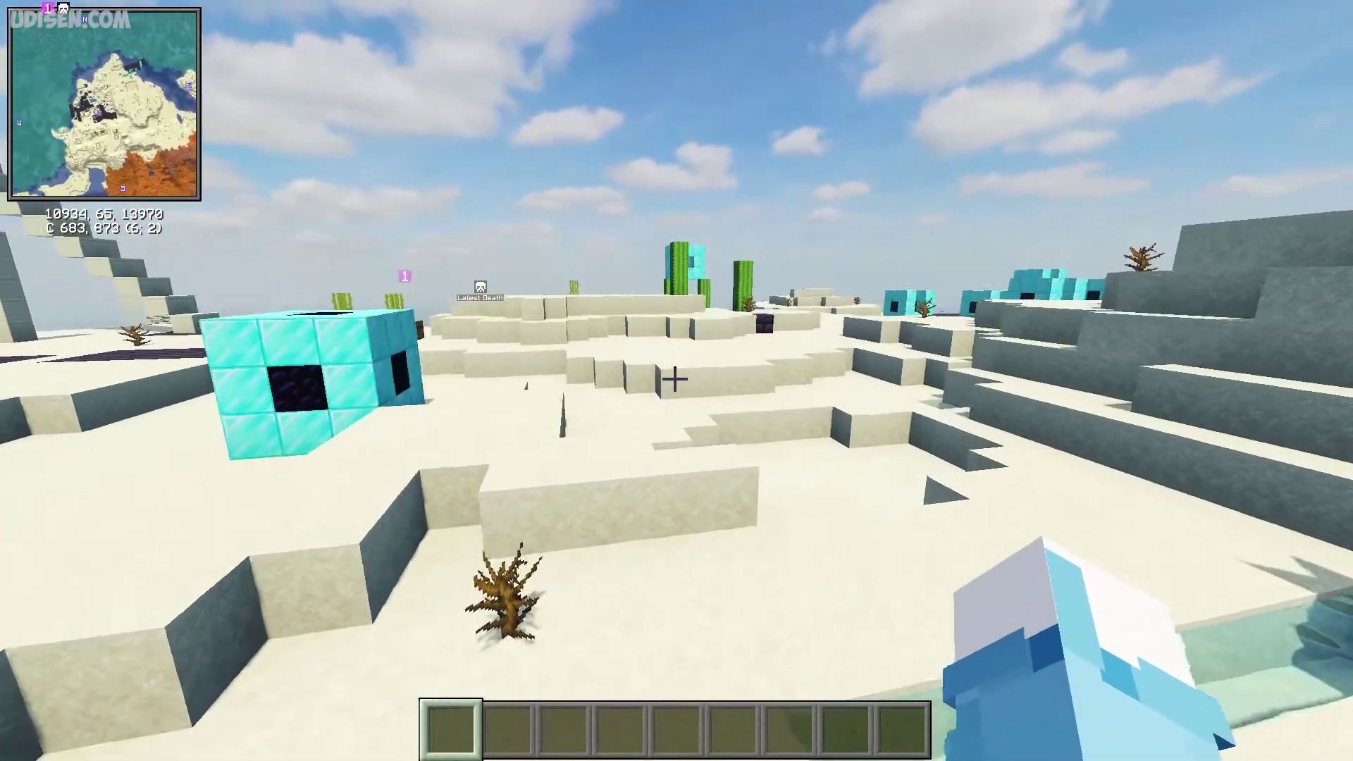
pyautogui.press('w')
pyautogui.press('space')
pyautogui.press('space')
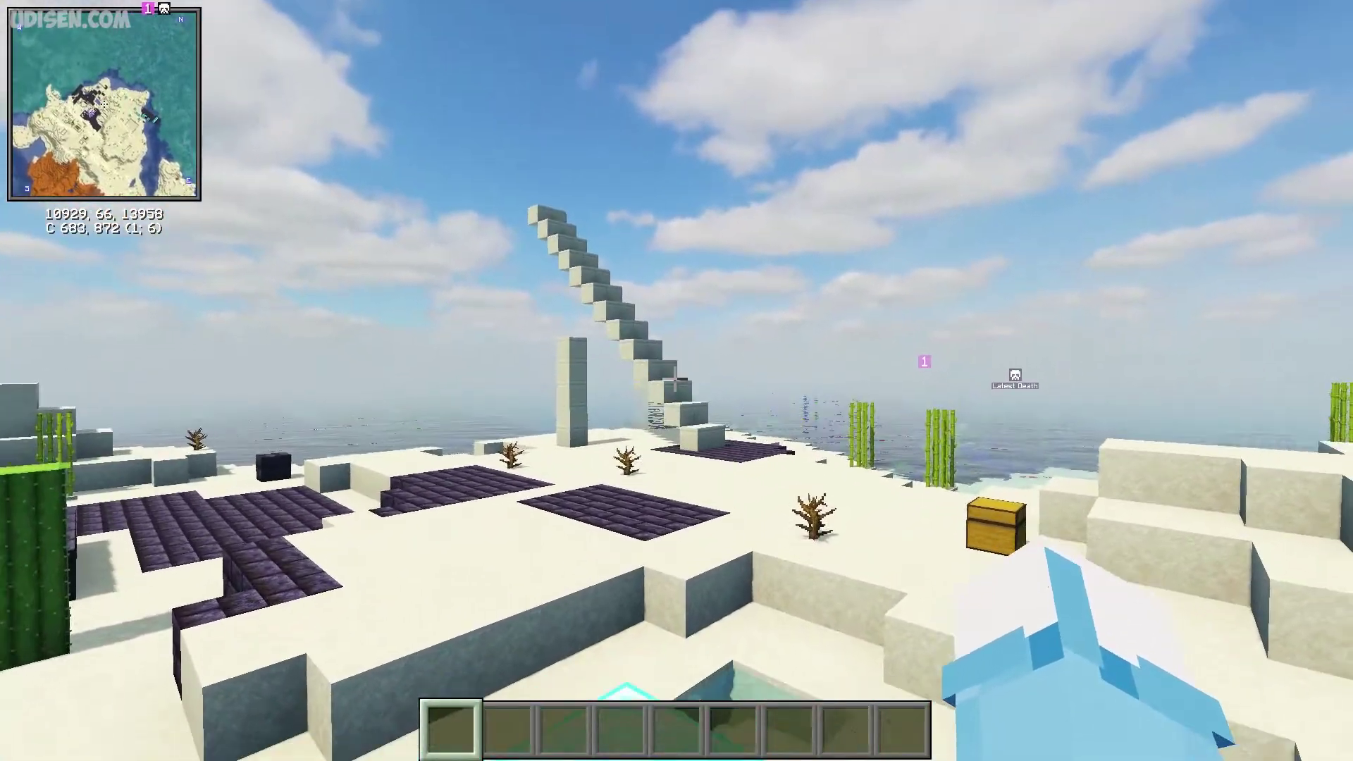
# Open the game's key binds and find the Xaero's Minimap section
pyautogui.press('Escape')
pyautogui.click(609, 437)
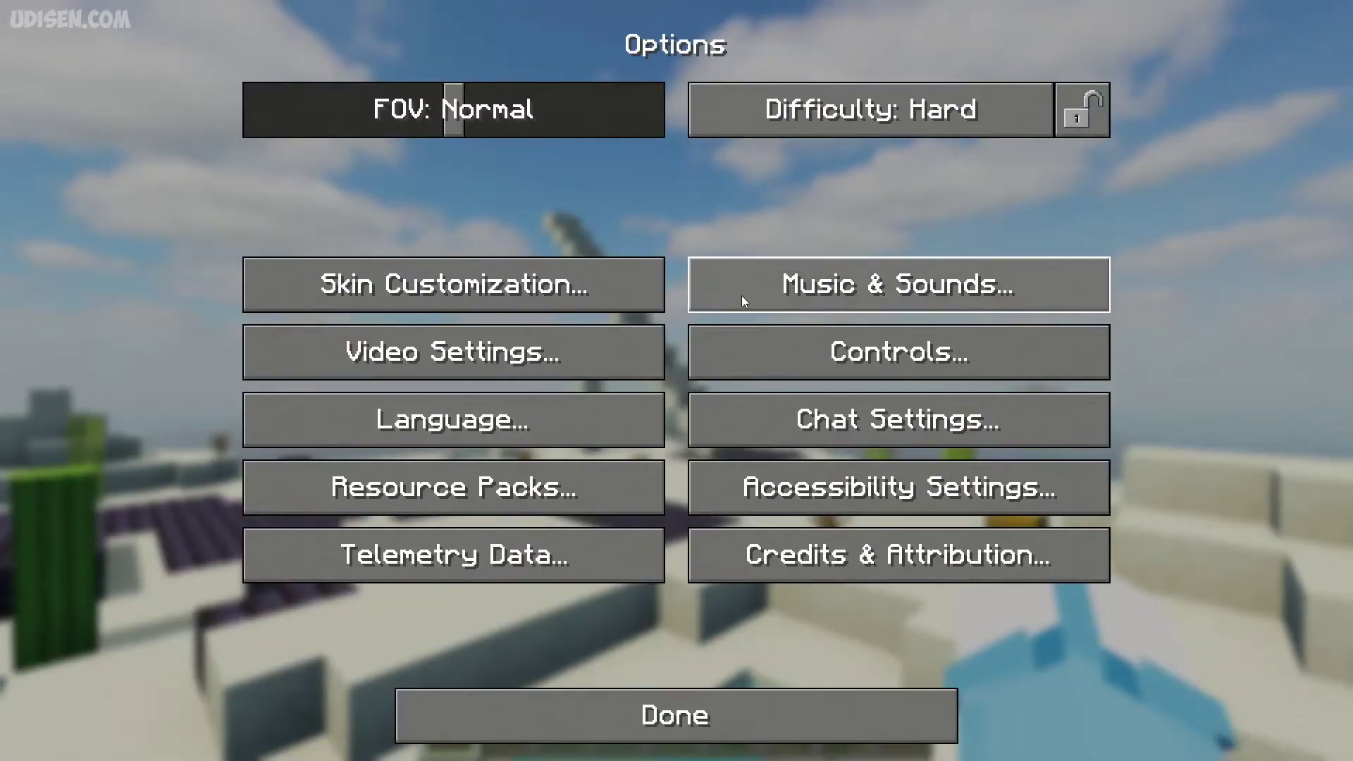
pyautogui.click(810, 362)
pyautogui.click(863, 151)
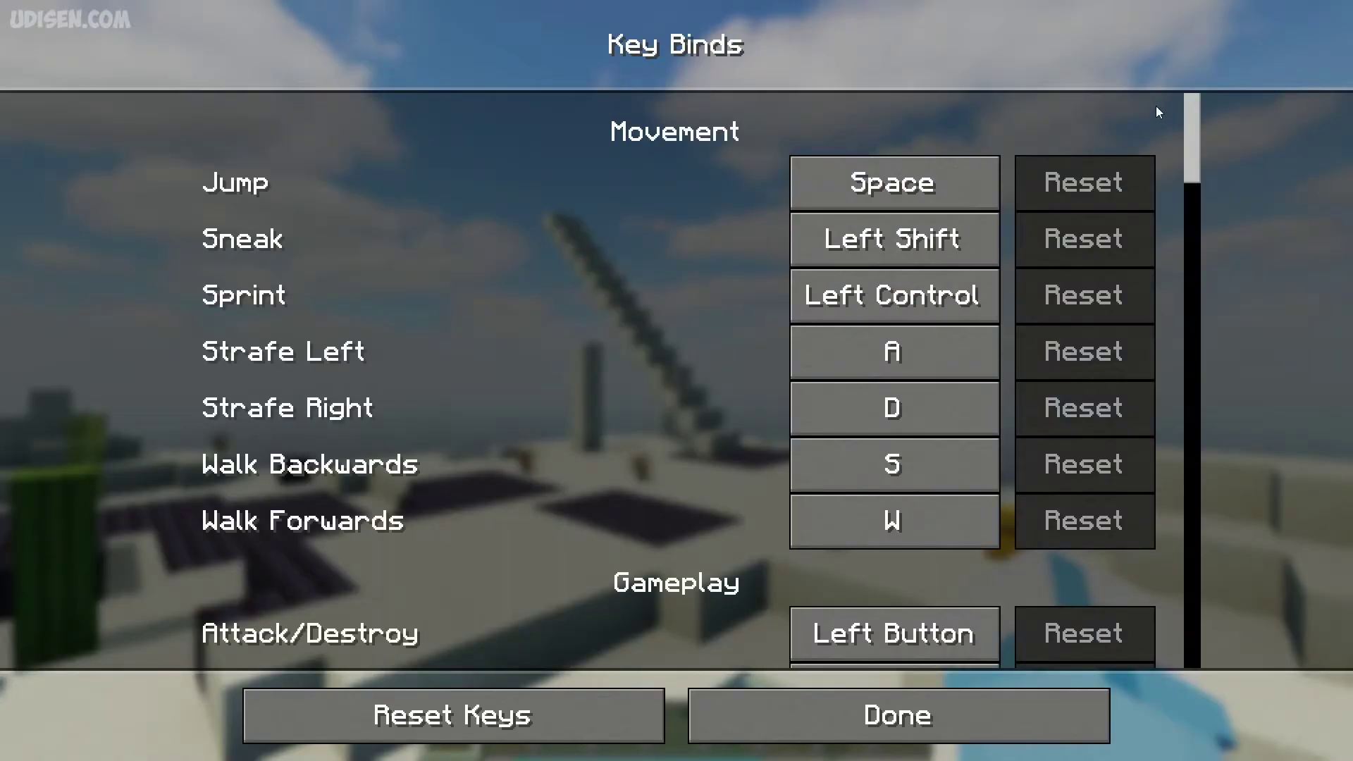
pyautogui.moveTo(1193, 123); pyautogui.dragTo(1224, 424)
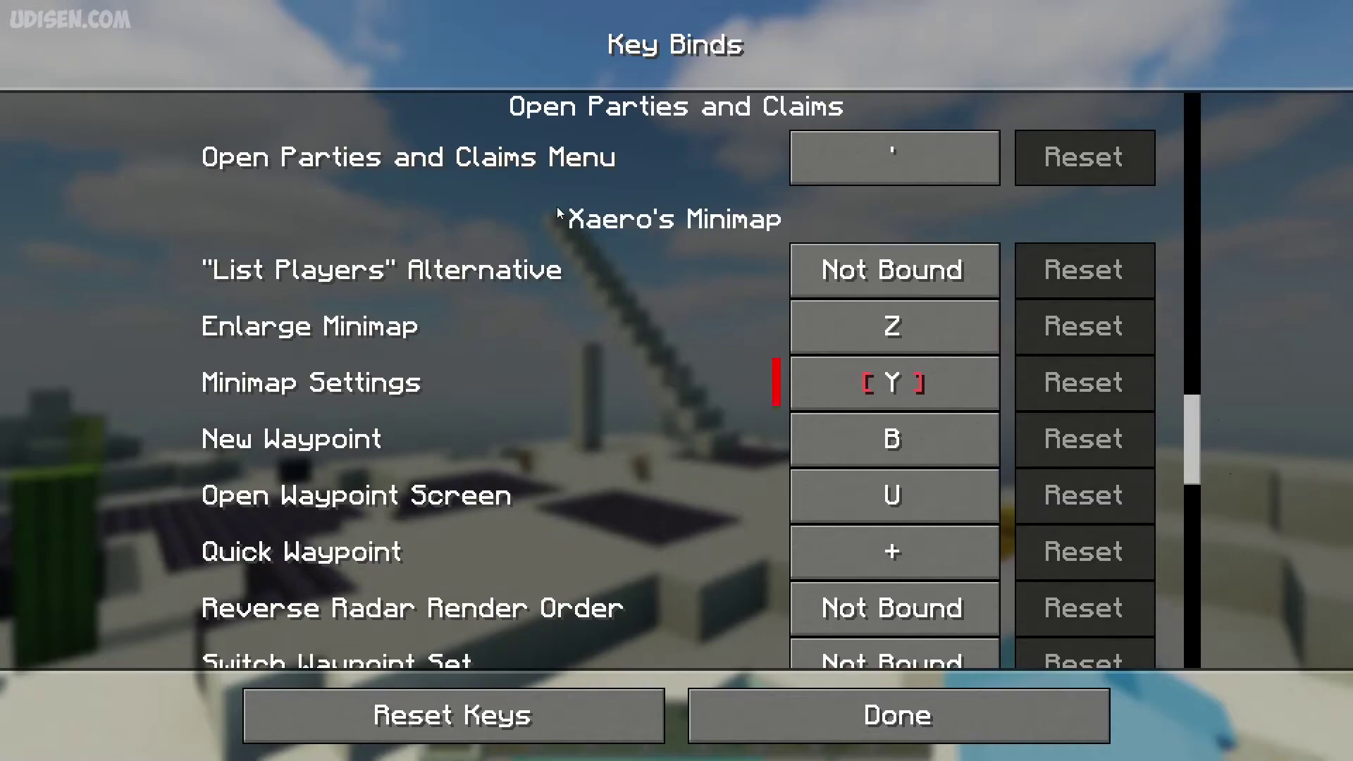
pyautogui.scroll(-2, 724, 319)
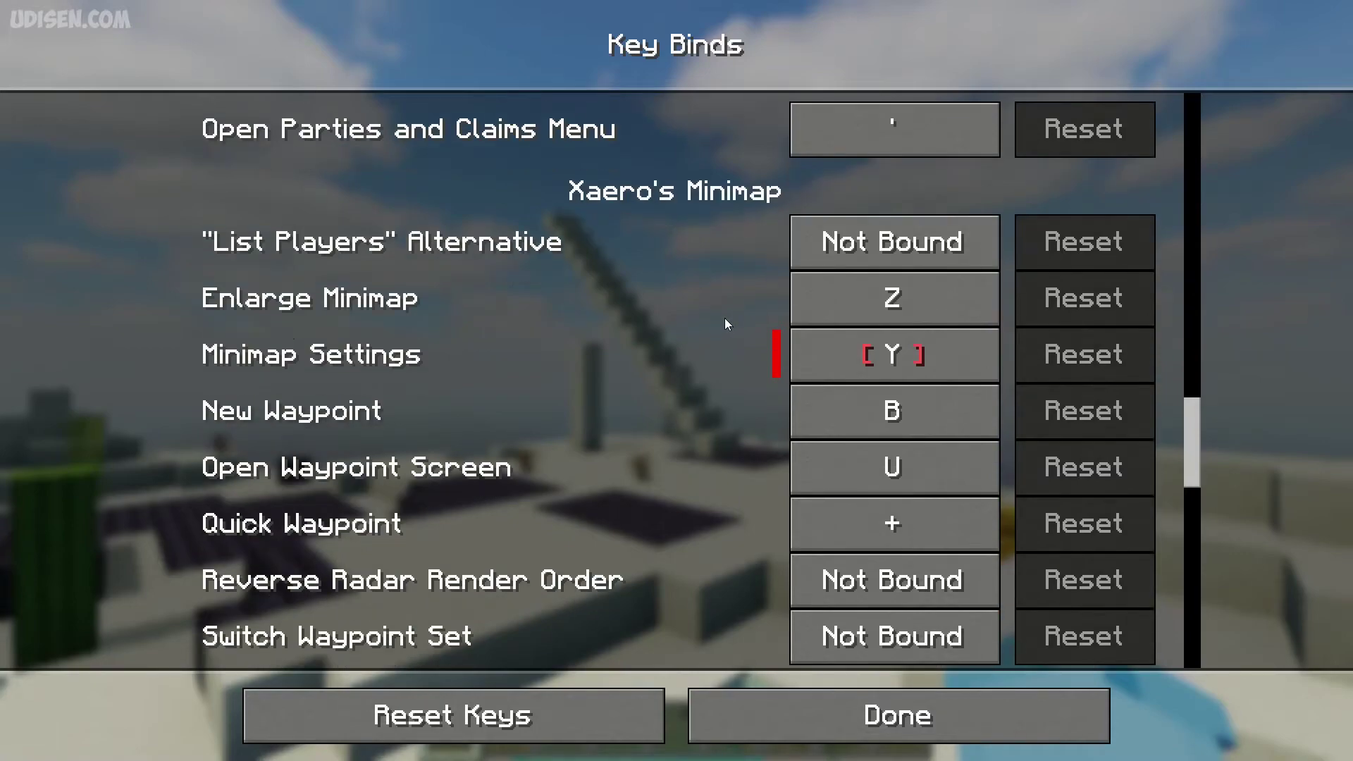
# Bind Minimap Settings to the ] key and return to the game
pyautogui.moveTo(933, 326)
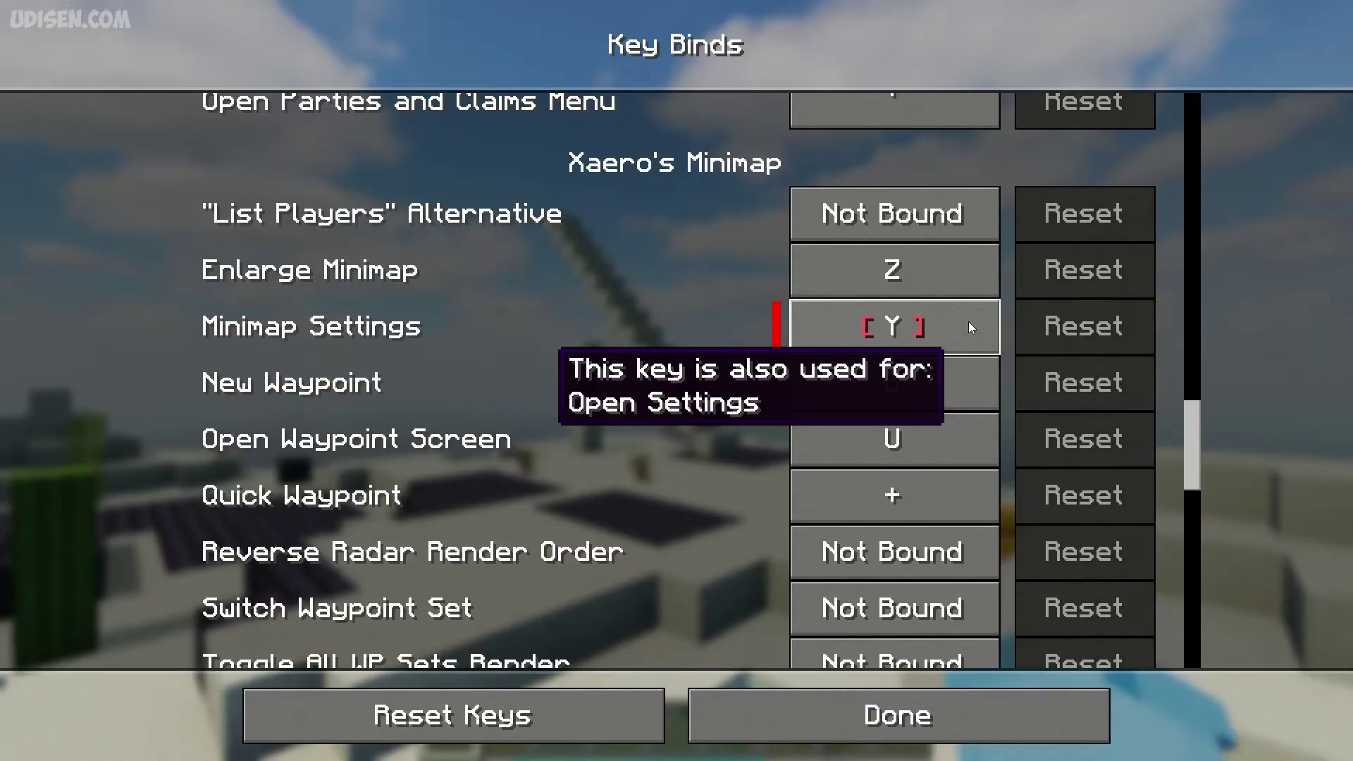
pyautogui.click(958, 324)
pyautogui.press(']')
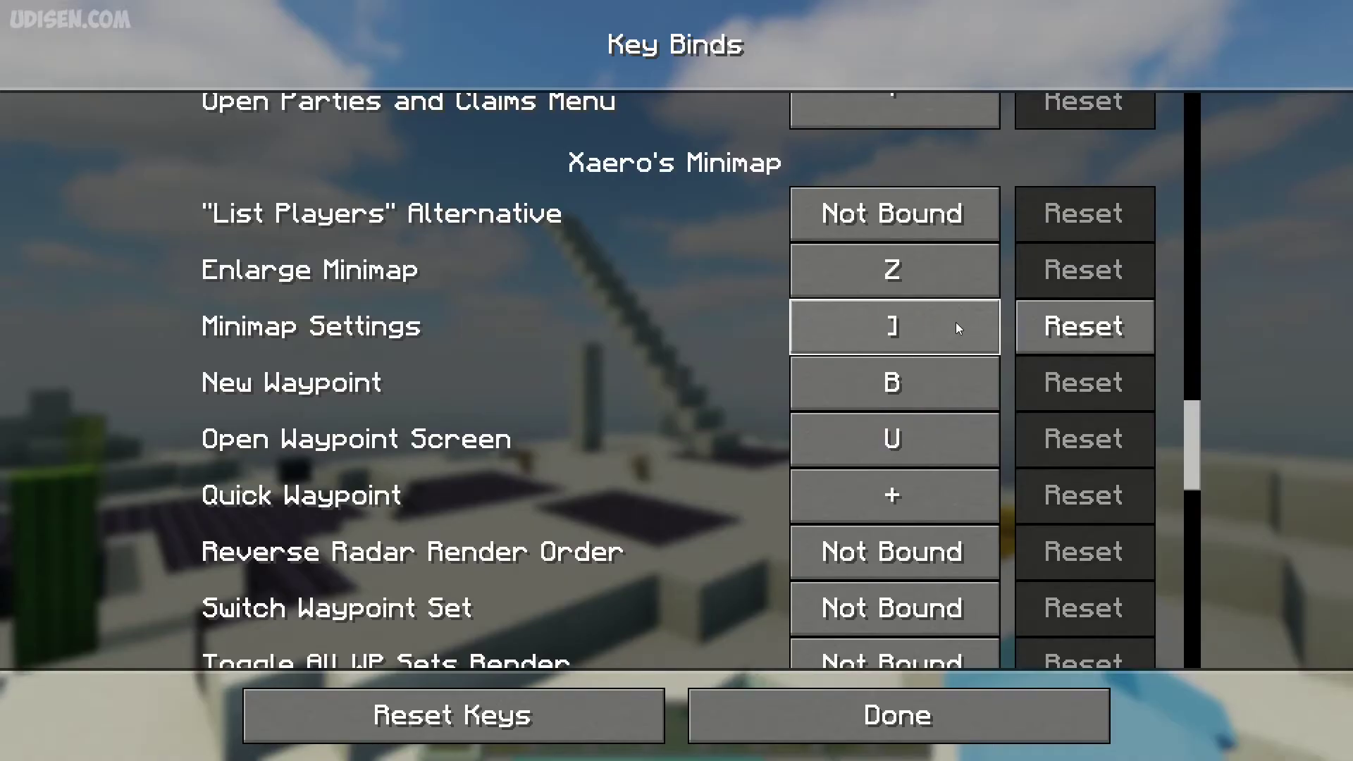
pyautogui.click(837, 705)
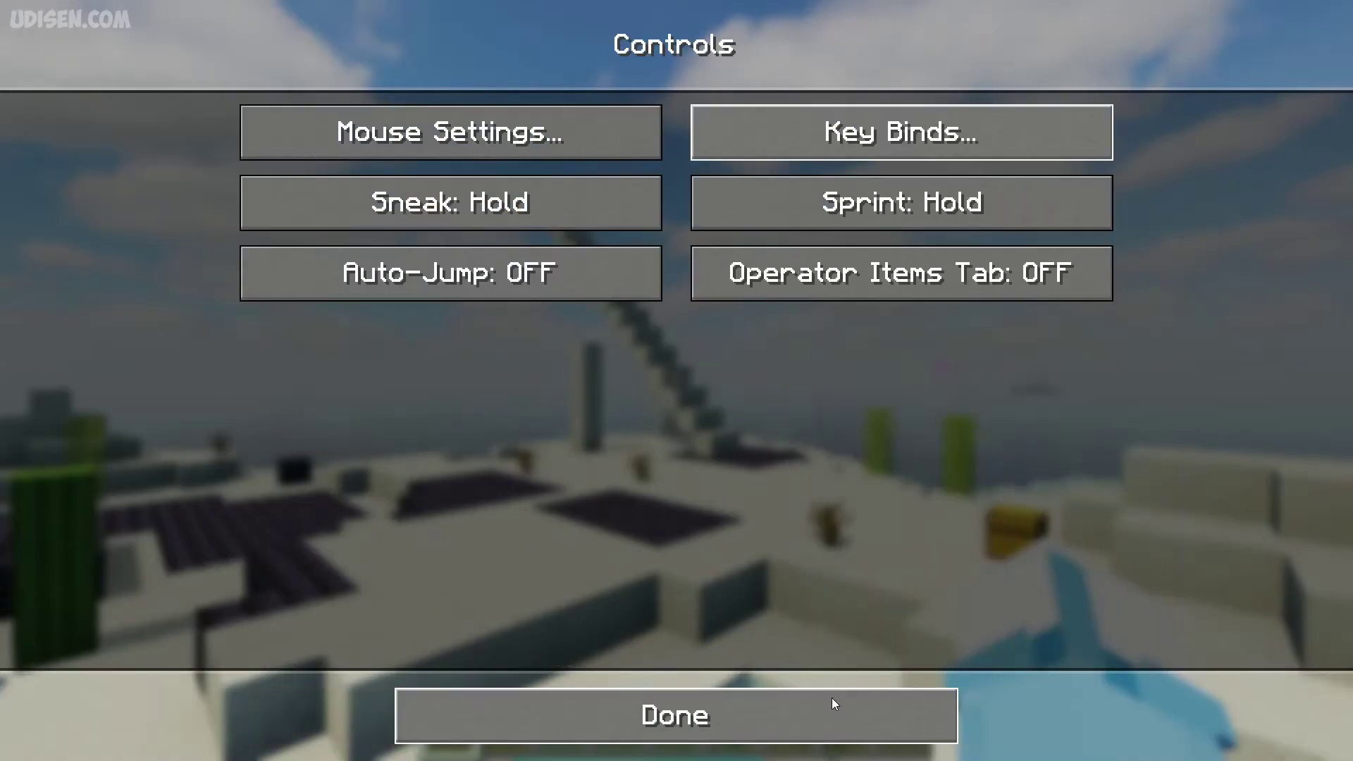
pyautogui.click(832, 699)
pyautogui.click(699, 240)
# Test the new key bind by opening the minimap settings, and return to the game
pyautogui.press(']')
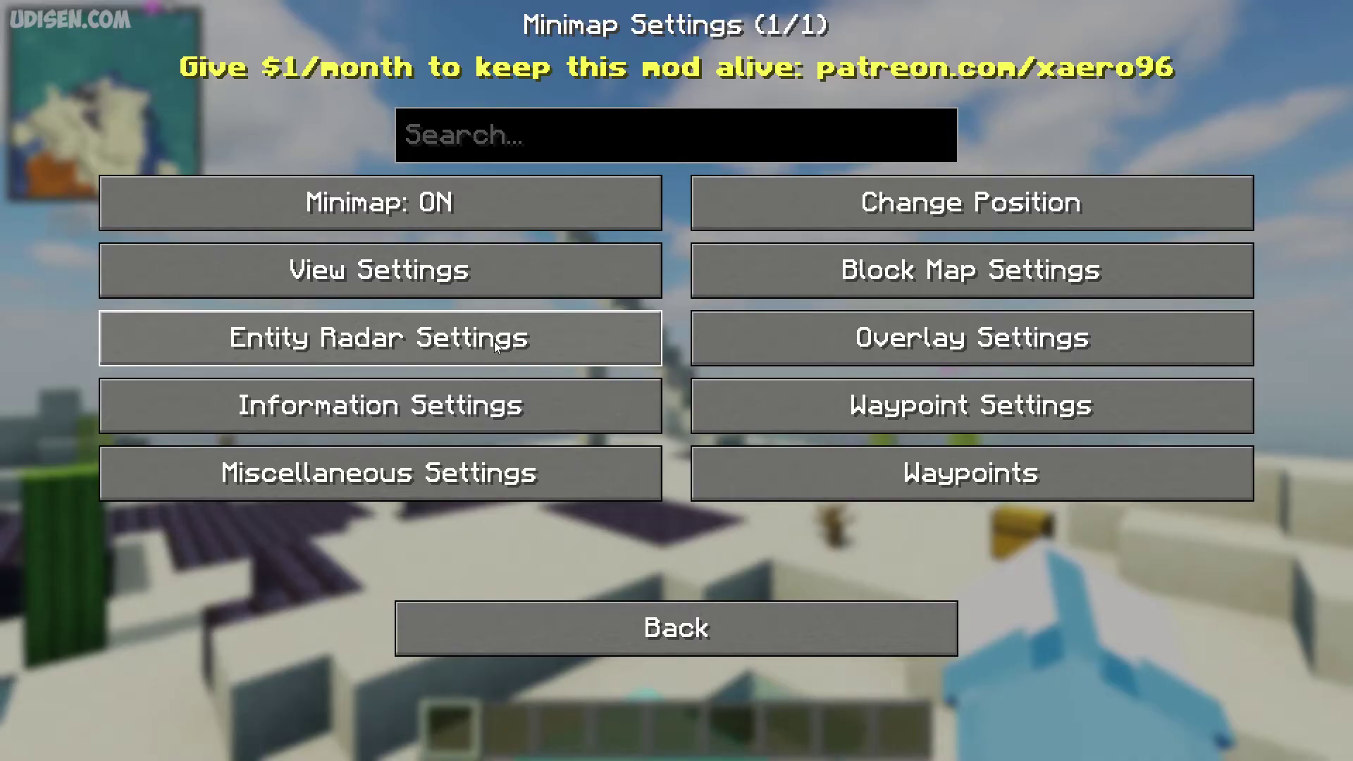
pyautogui.click(803, 476)
pyautogui.press('Escape')
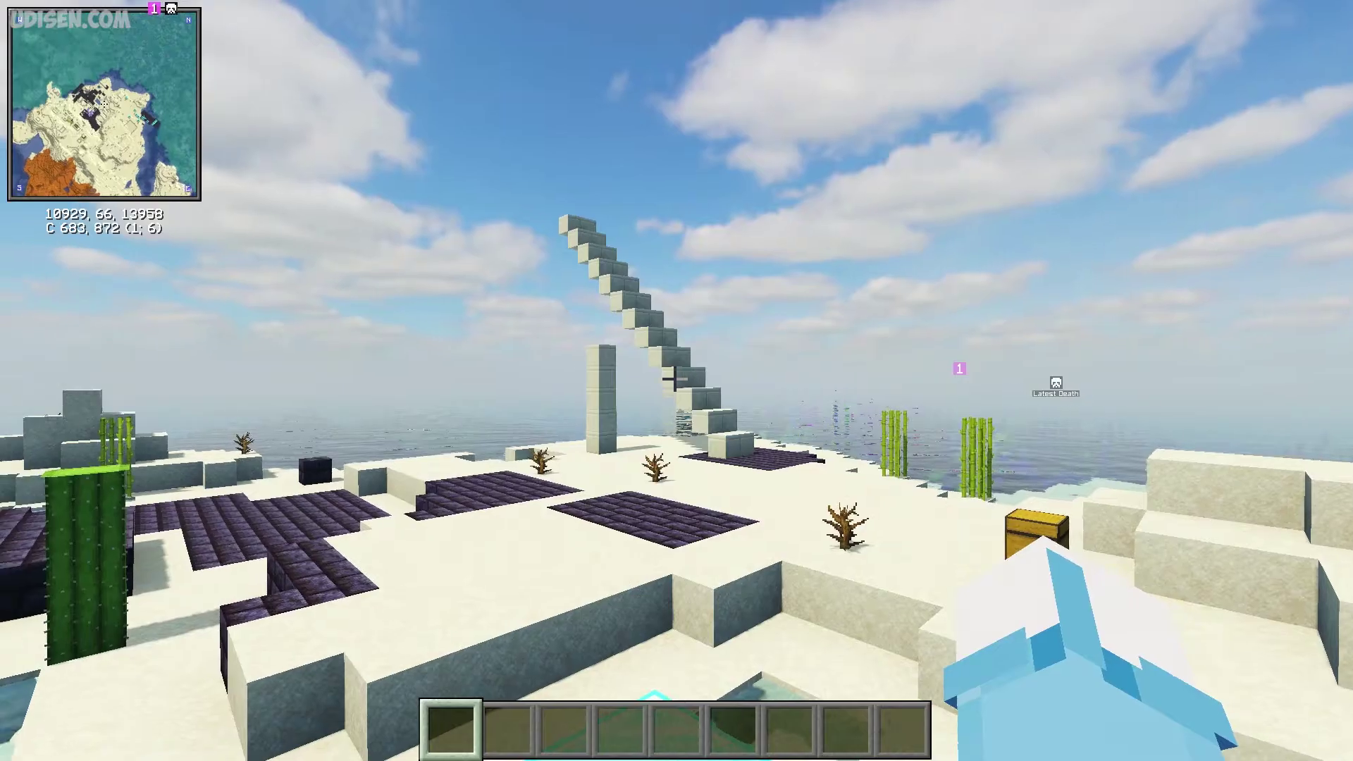
# In the minimap's entity radar settings, turn Display Radar on and set Entity Dot Size to 4.0
pyautogui.press(']')
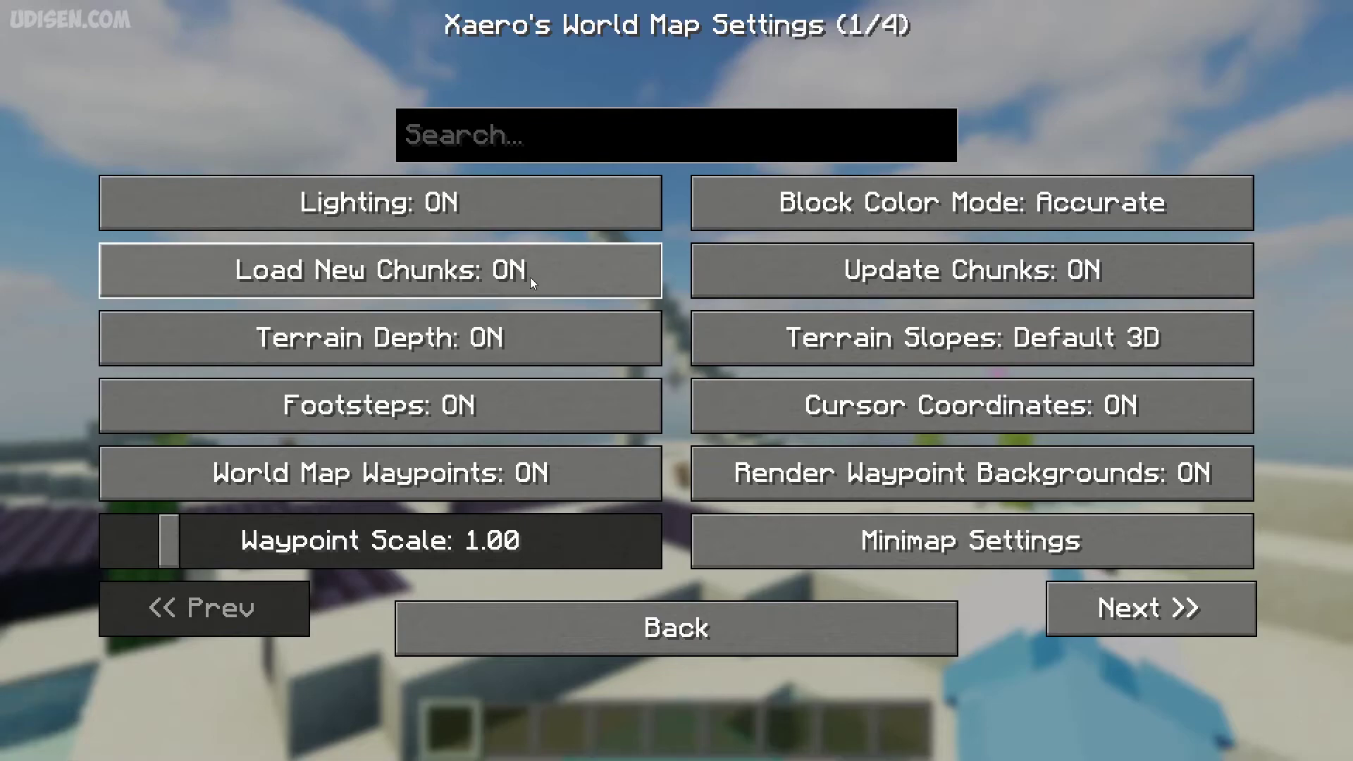
pyautogui.click(892, 544)
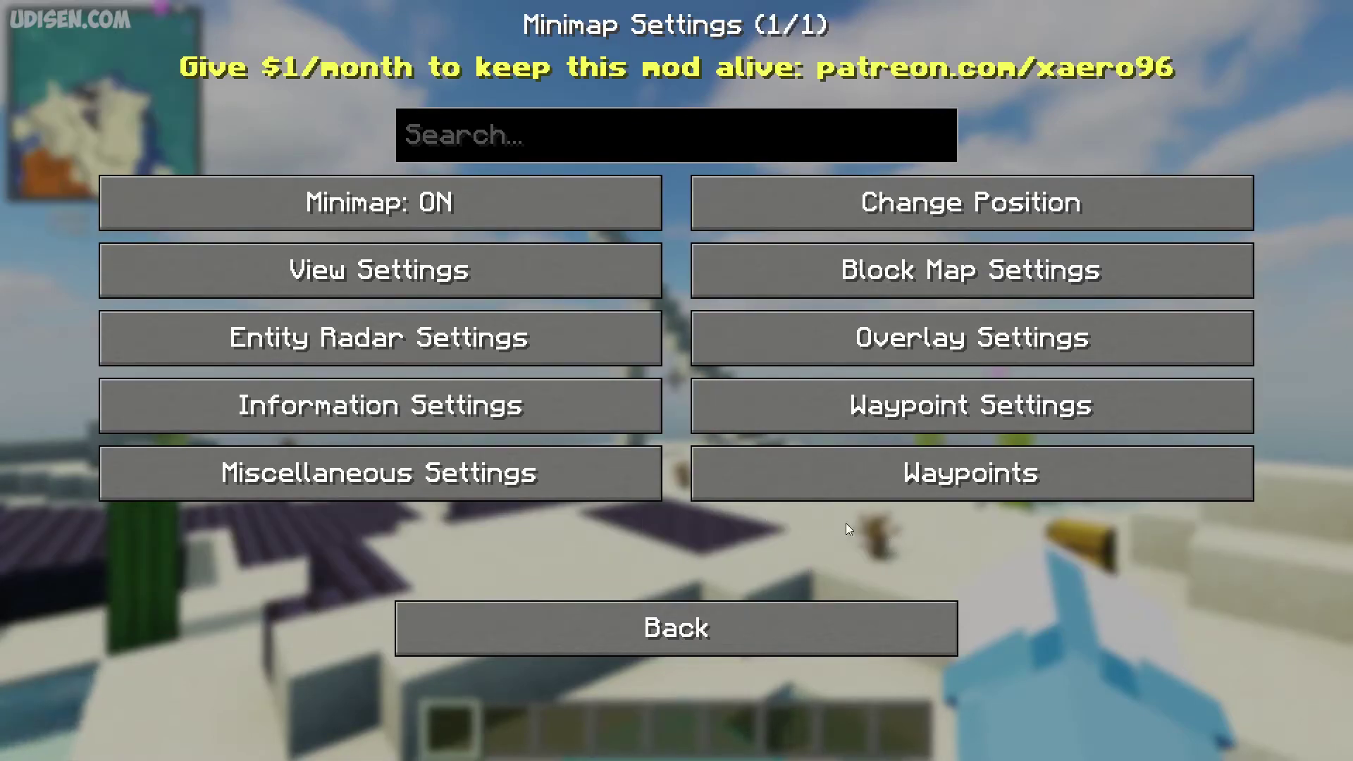
pyautogui.click(350, 341)
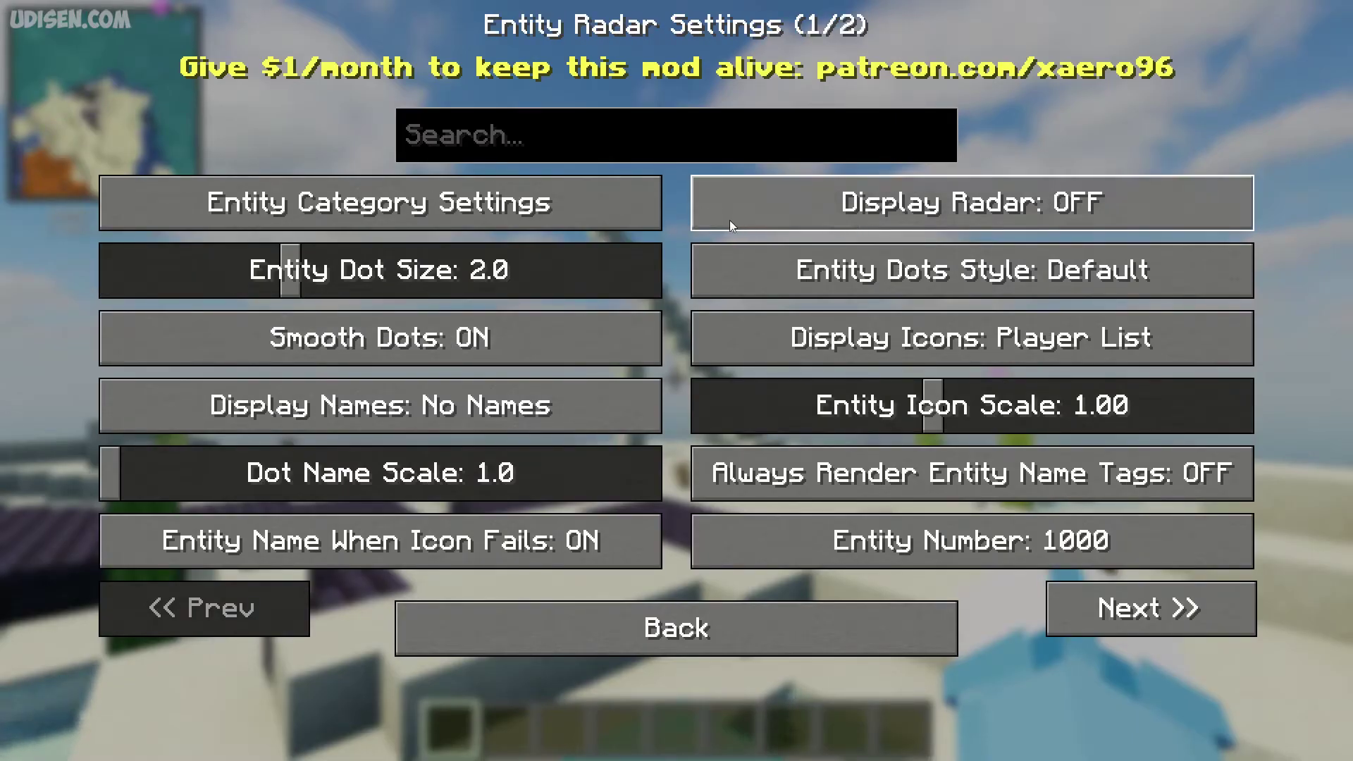
pyautogui.click(879, 205)
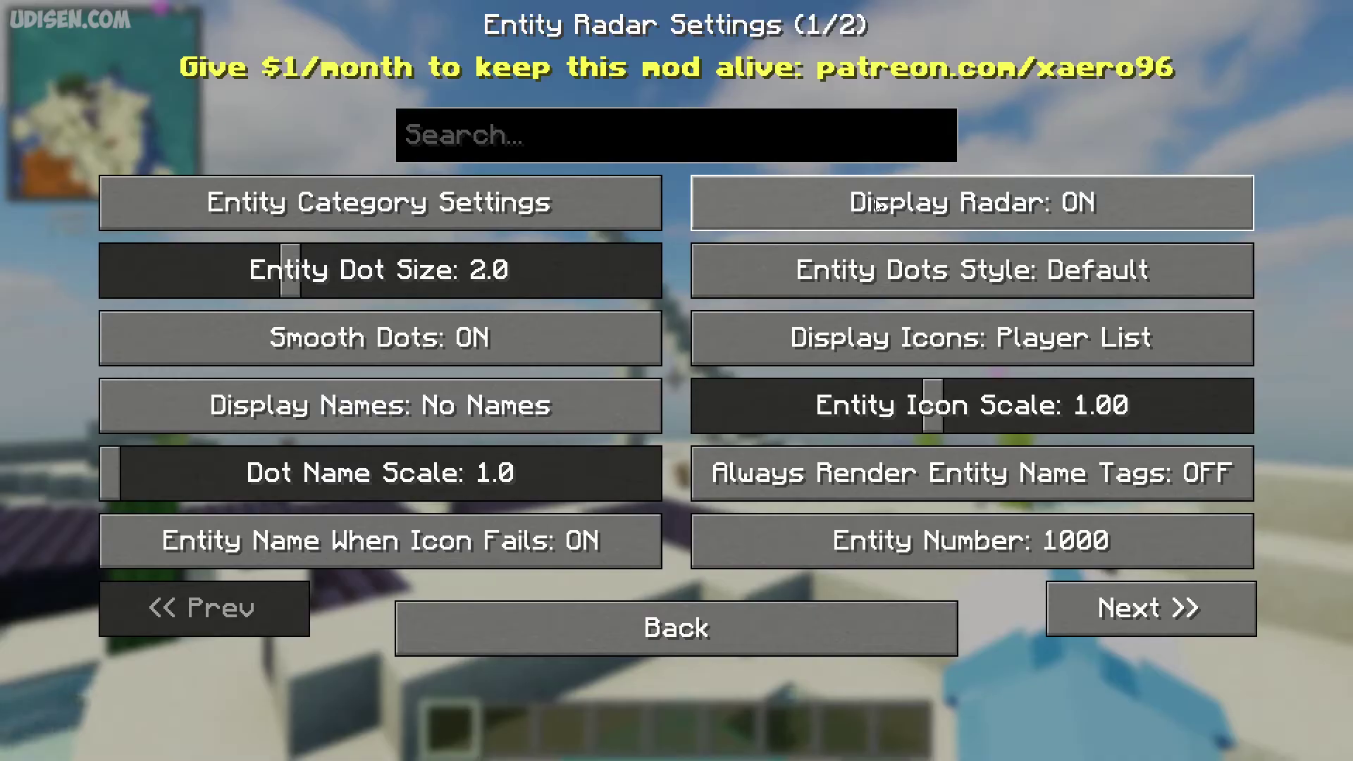
pyautogui.click(352, 274)
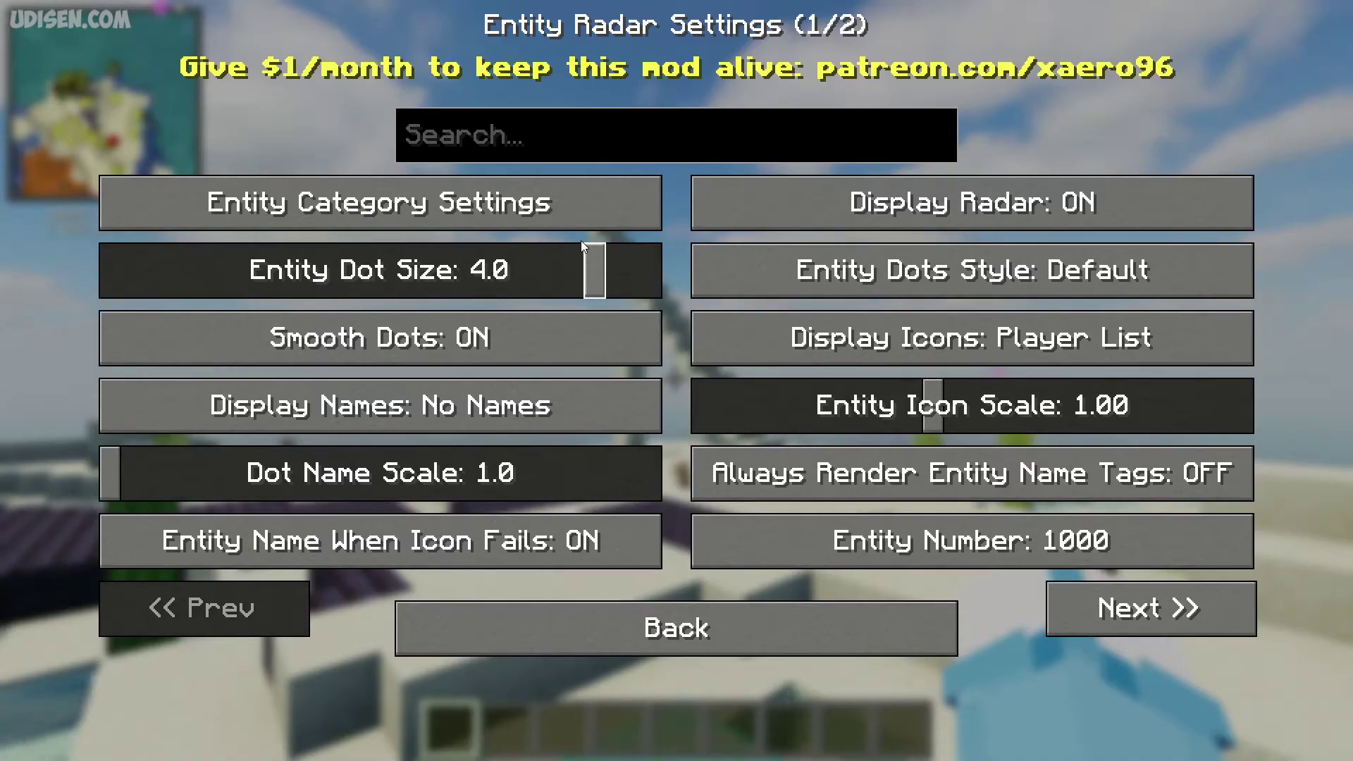
pyautogui.press('Escape')
# Walk across the desert toward the village and check the entity dots on the minimap
pyautogui.press('w')
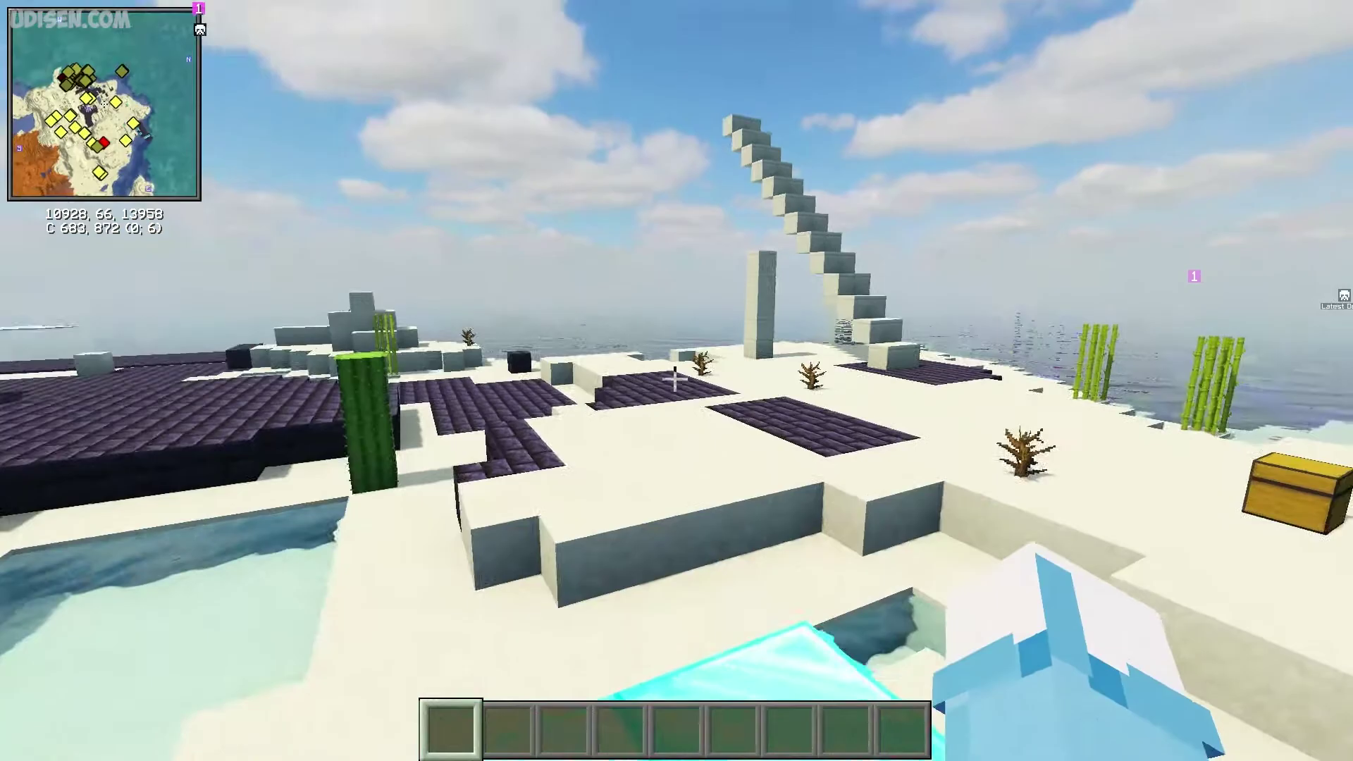
pyautogui.press('w')
pyautogui.press('space')
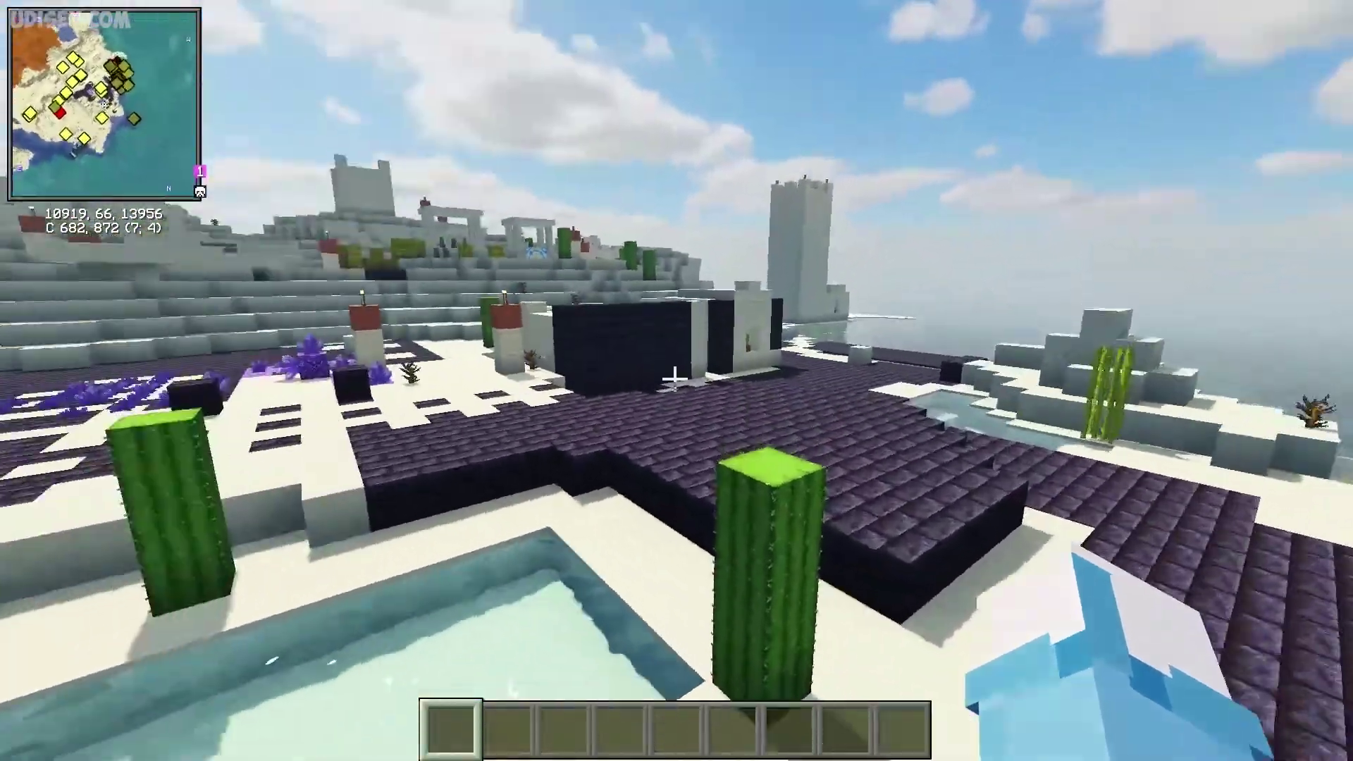
pyautogui.press('w')
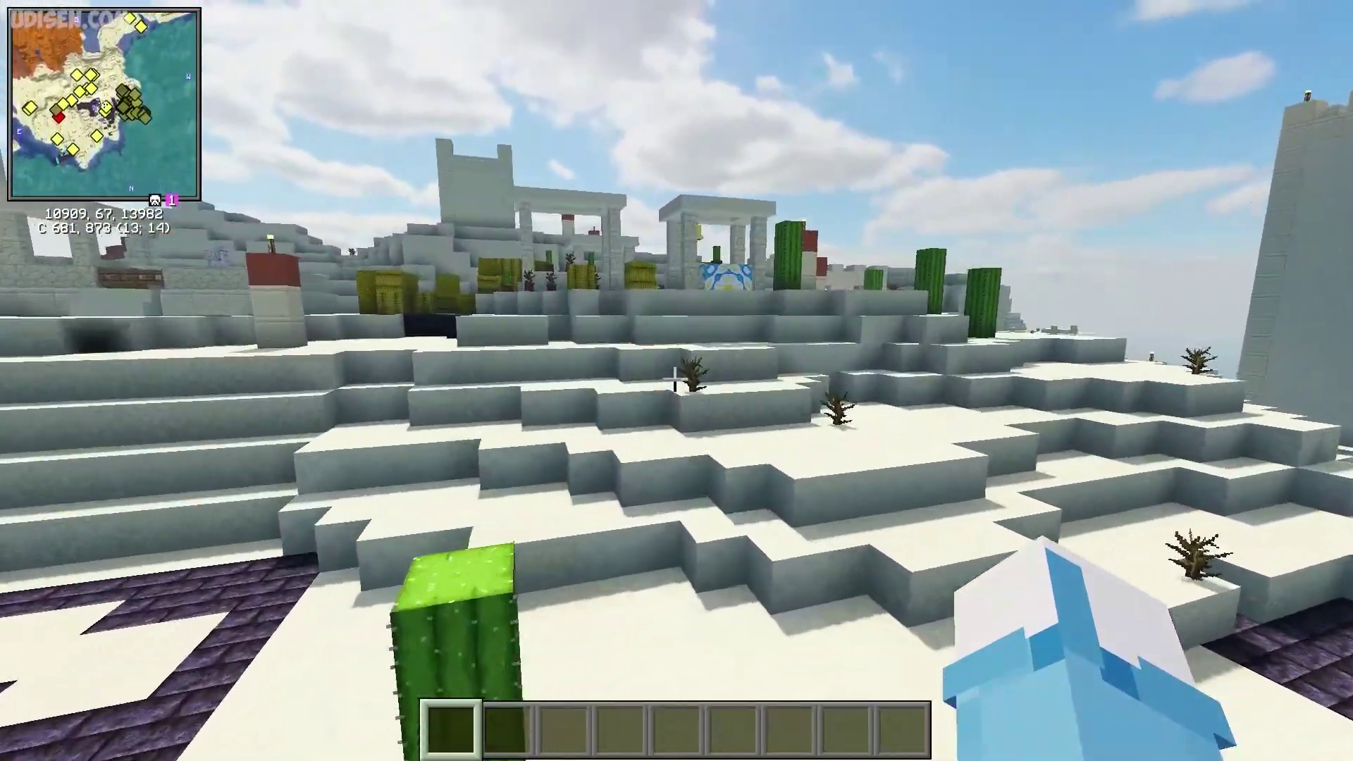
pyautogui.press('Escape')
pyautogui.click(527, 445)
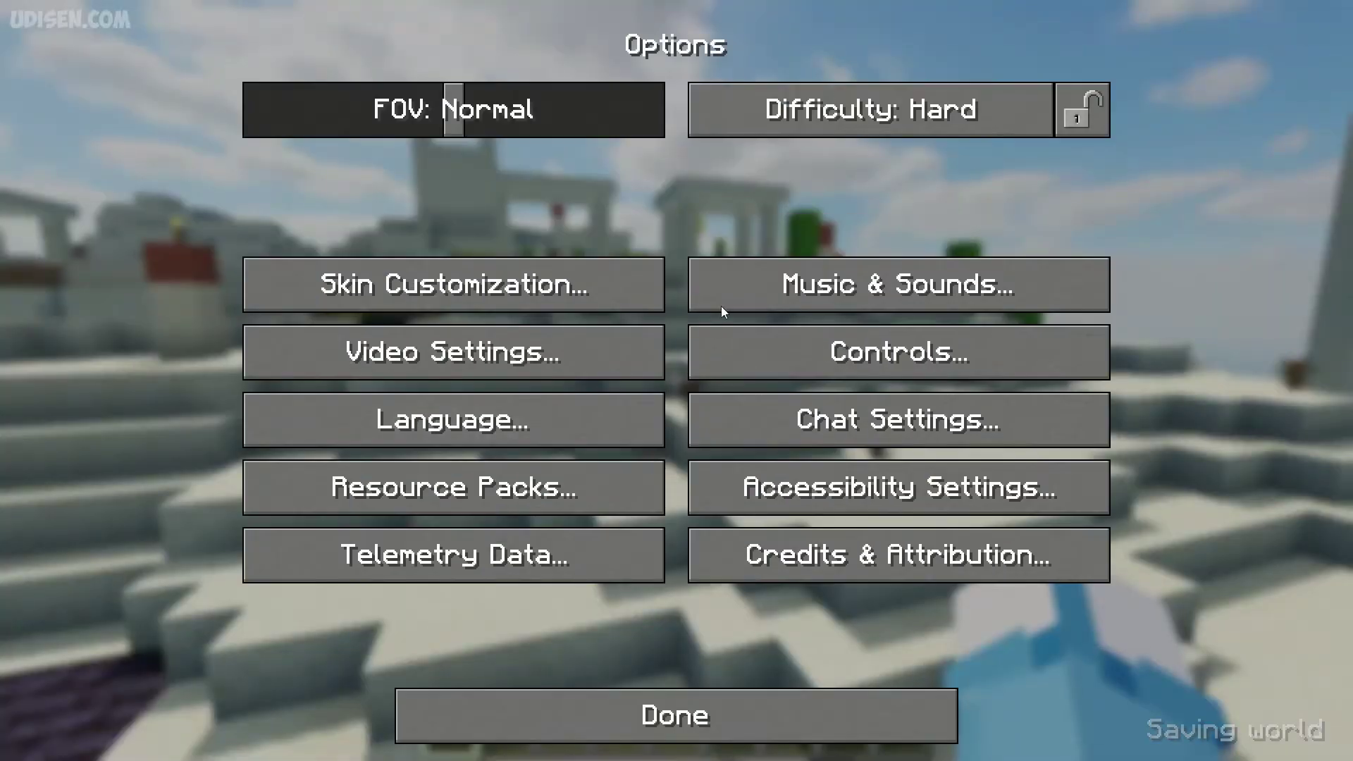
pyautogui.press('Escape')
pyautogui.click(388, 255)
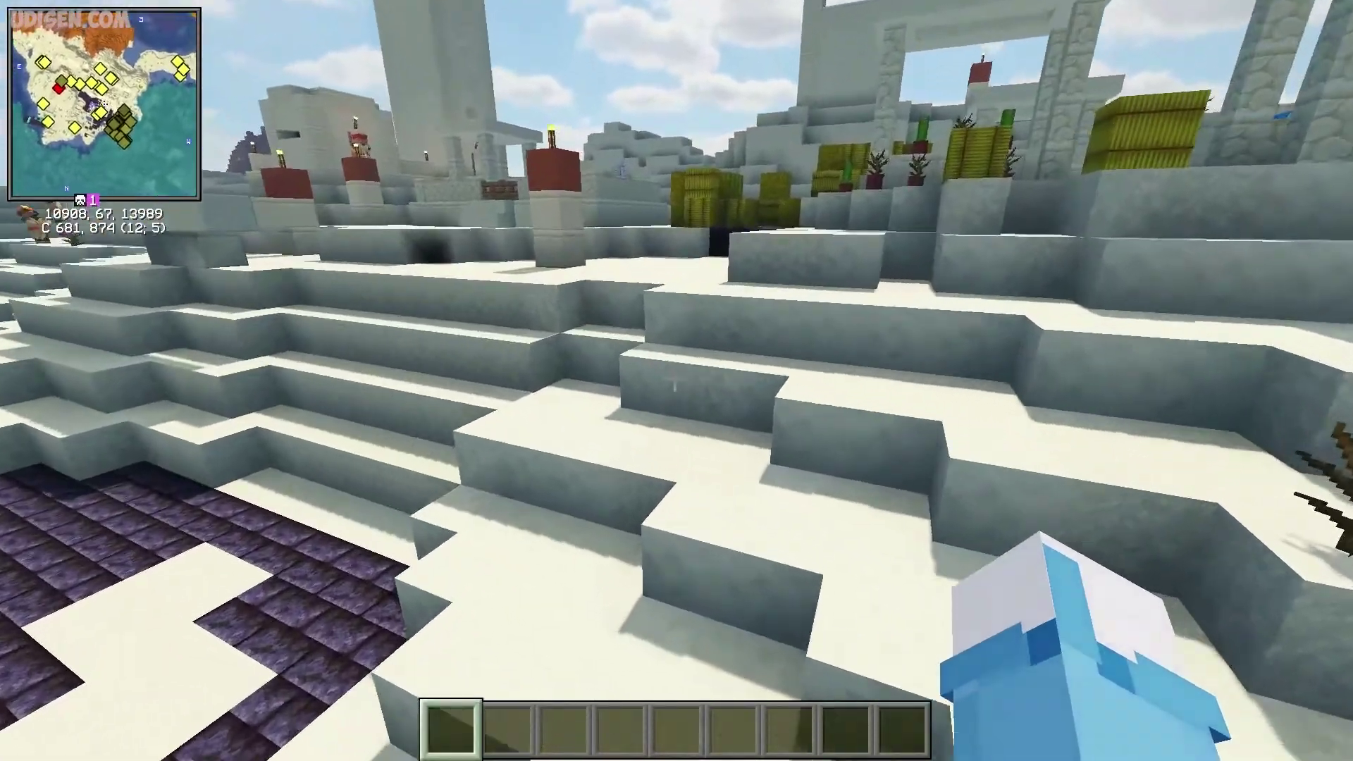
# Walk through the village past the pig pen and the iron golem, comparing the mobs with the minimap dots
pyautogui.press('w')
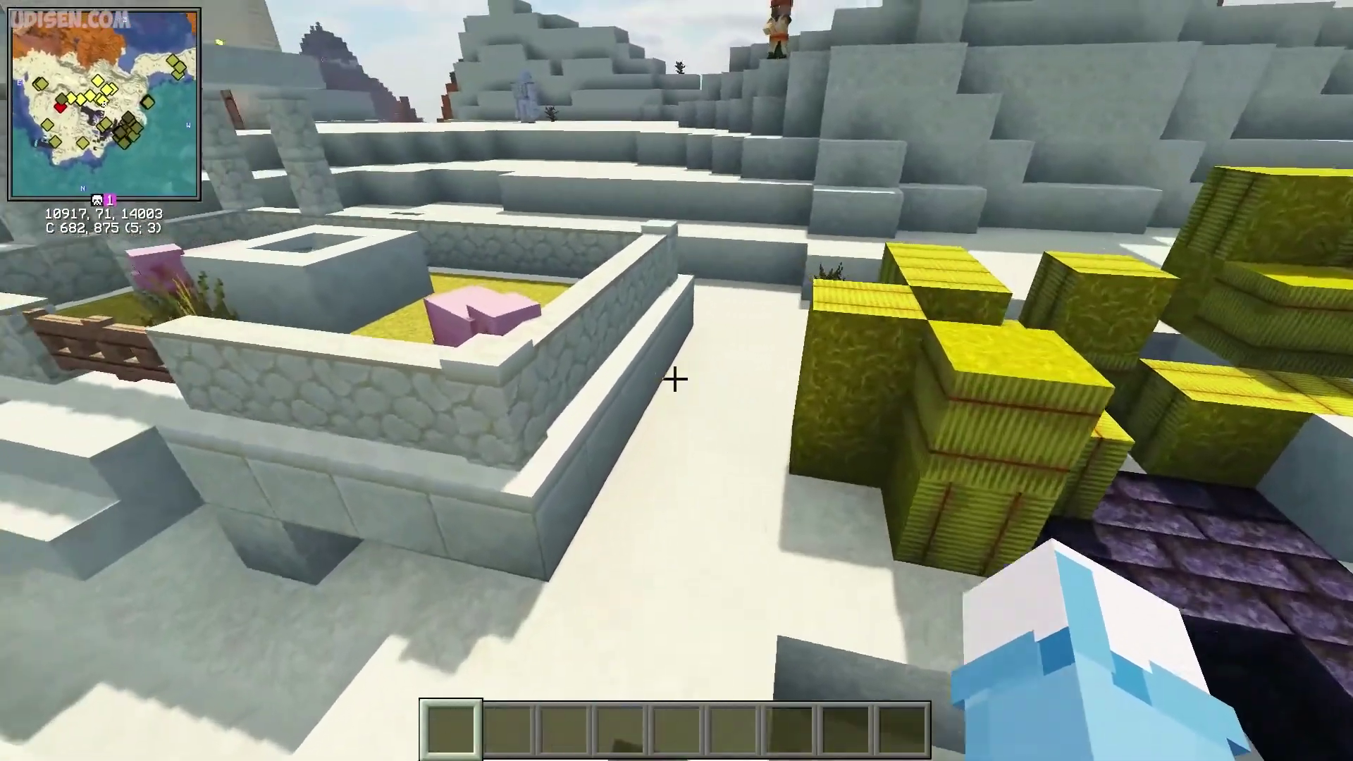
pyautogui.press('w')
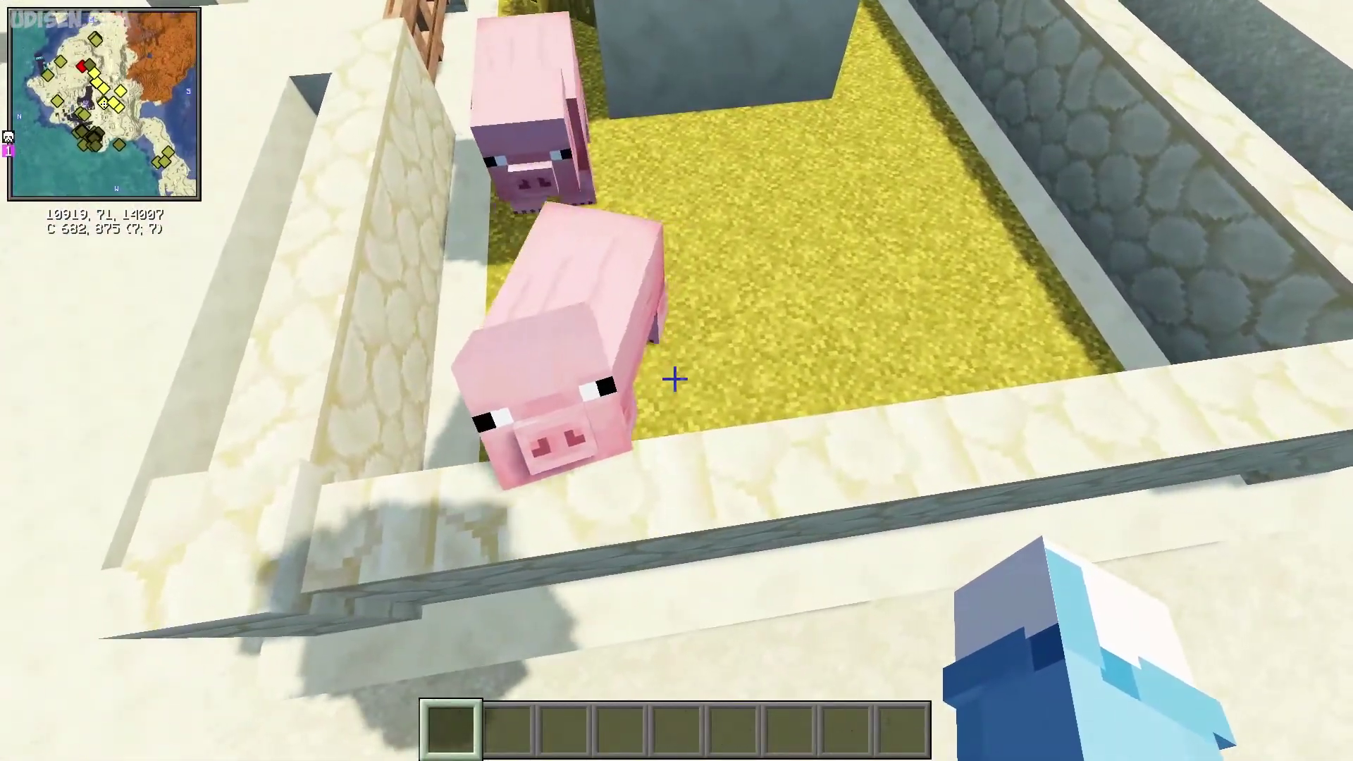
pyautogui.press('w')
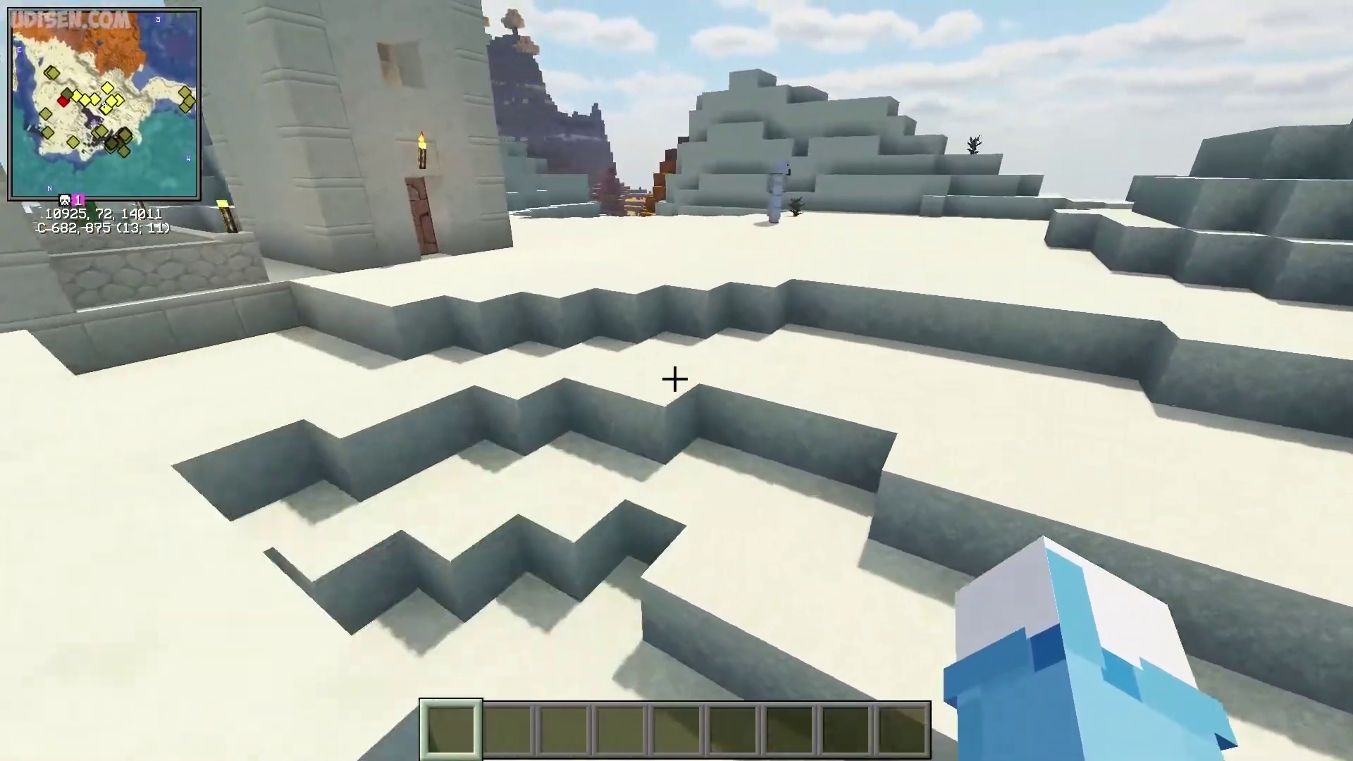
pyautogui.press('w')
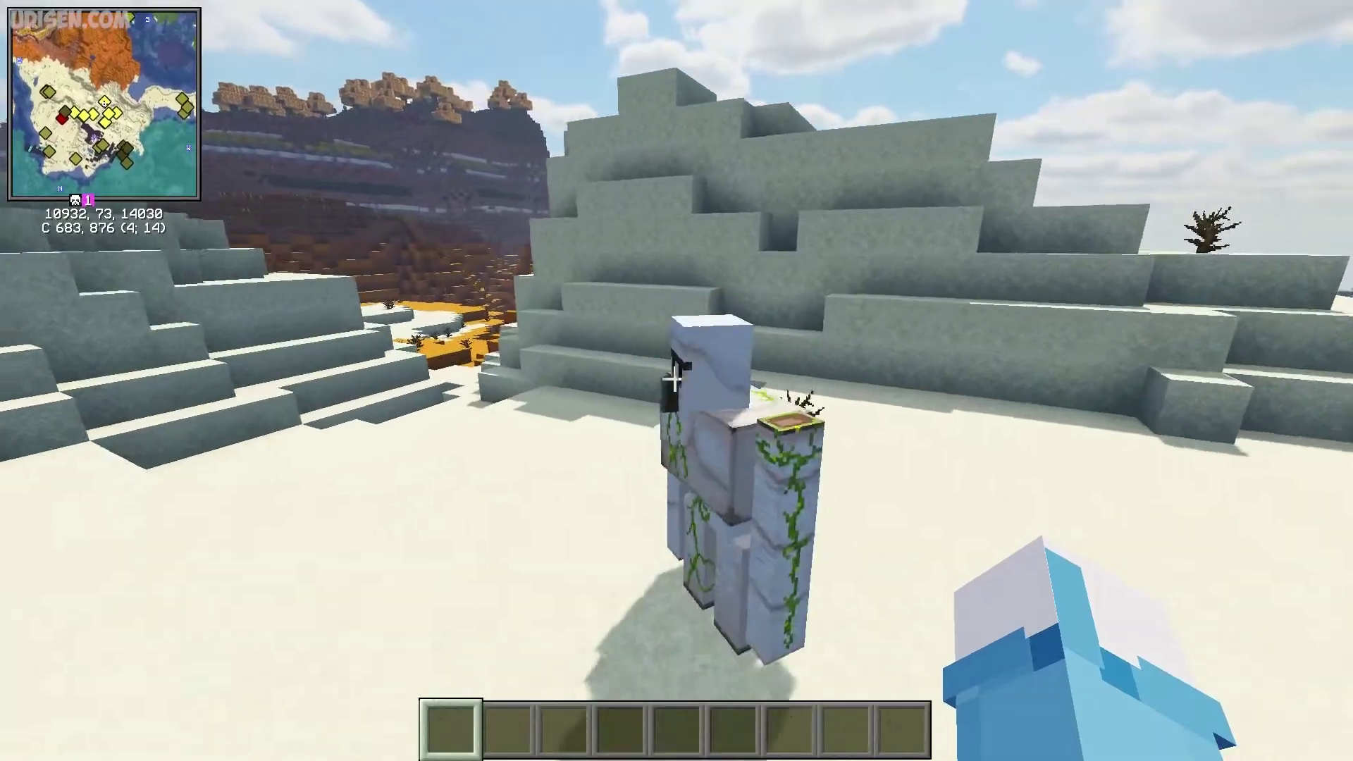
pyautogui.press('w')
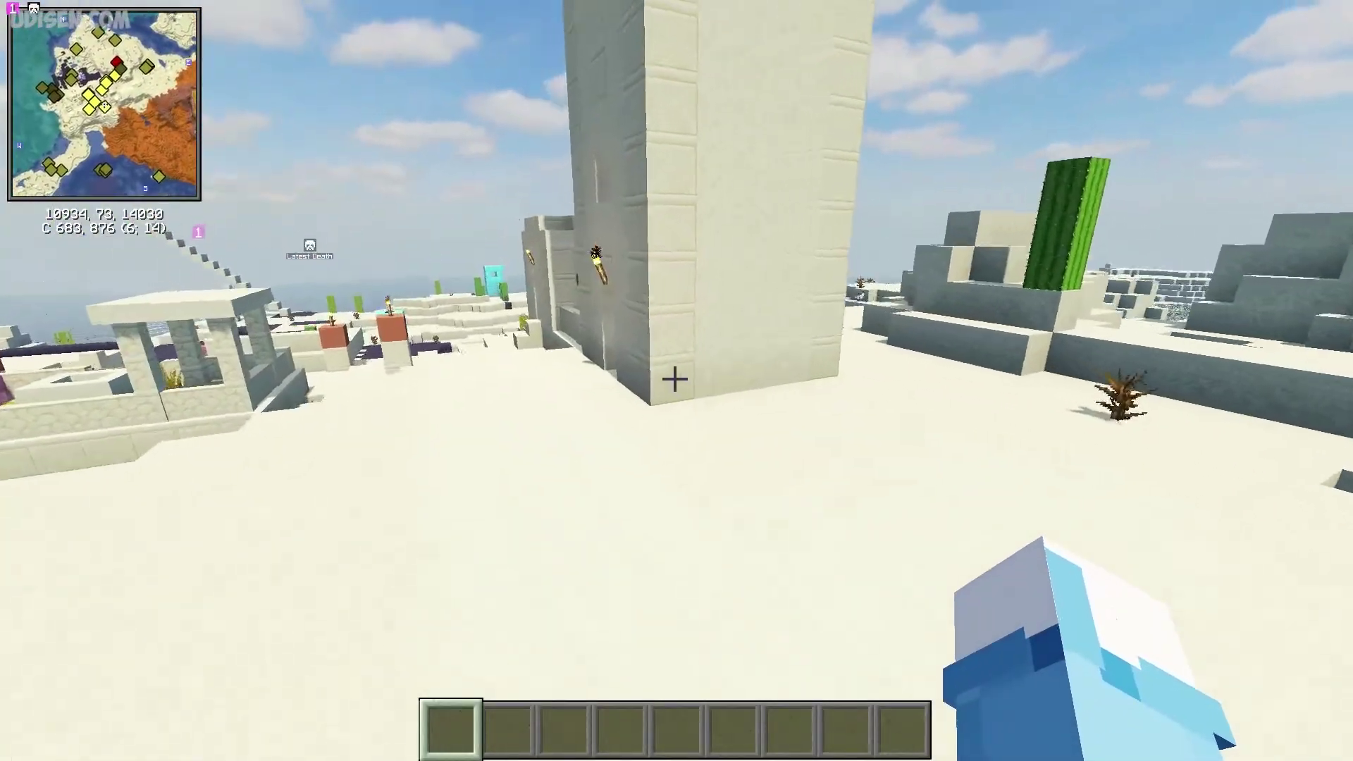
# Search the creative inventory for "spider", put the Spider Spawn Egg in the fifth hotbar slot and hold it
pyautogui.write('espider')
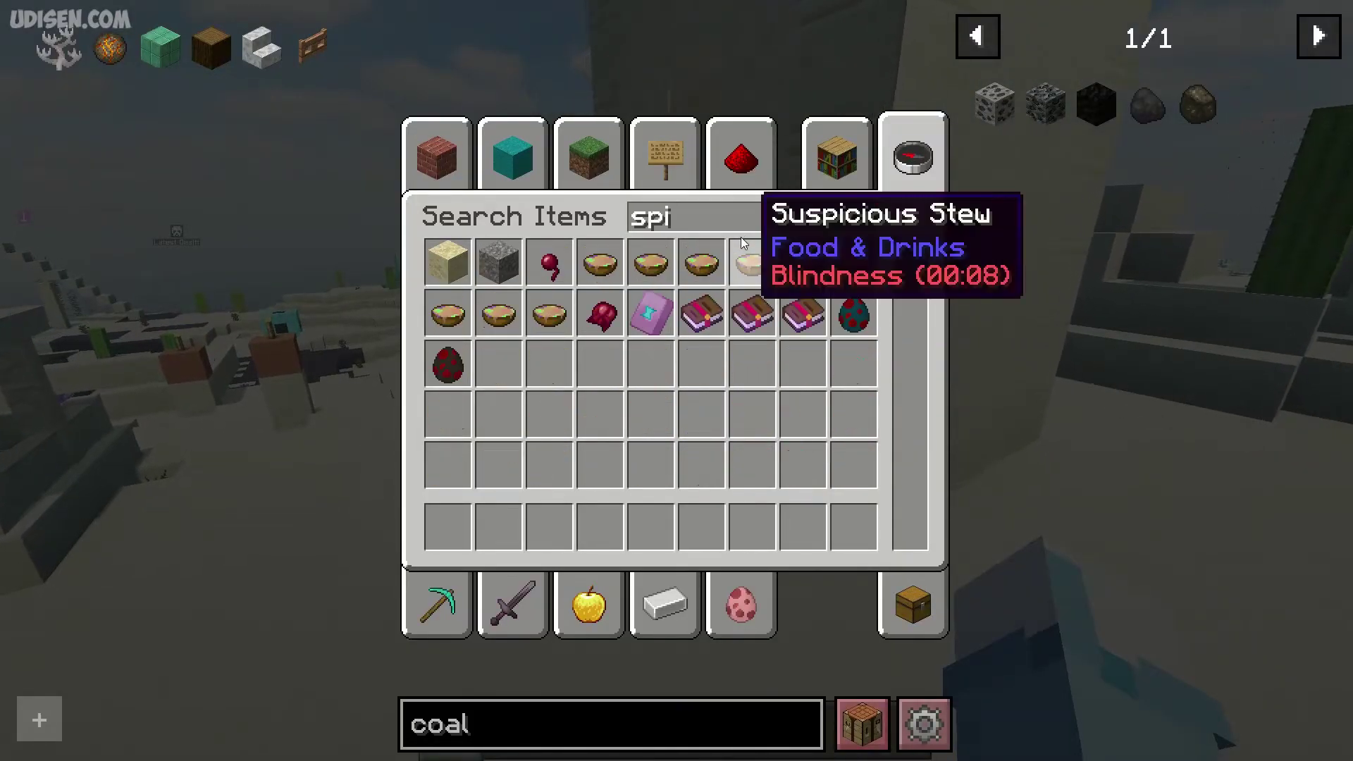
pyautogui.click(600, 262)
pyautogui.click(643, 515)
pyautogui.press('e')
pyautogui.scroll(-4, 676, 380)
pyautogui.scroll(1, 677, 381)
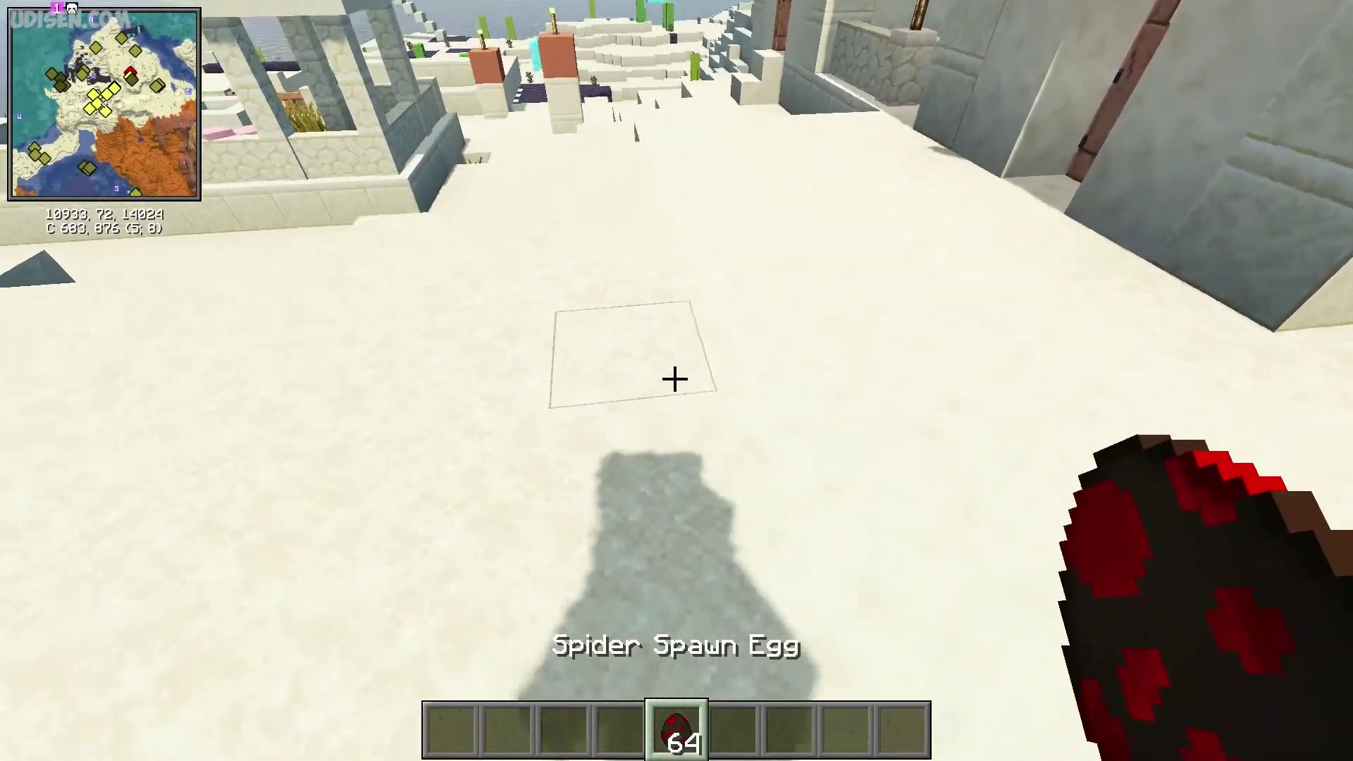
# Spawn several spiders on the sand near the village tower and back away from them
pyautogui.rightClick(677, 381)
pyautogui.press('a')
pyautogui.rightClick(674, 380)
pyautogui.rightClick(674, 379)
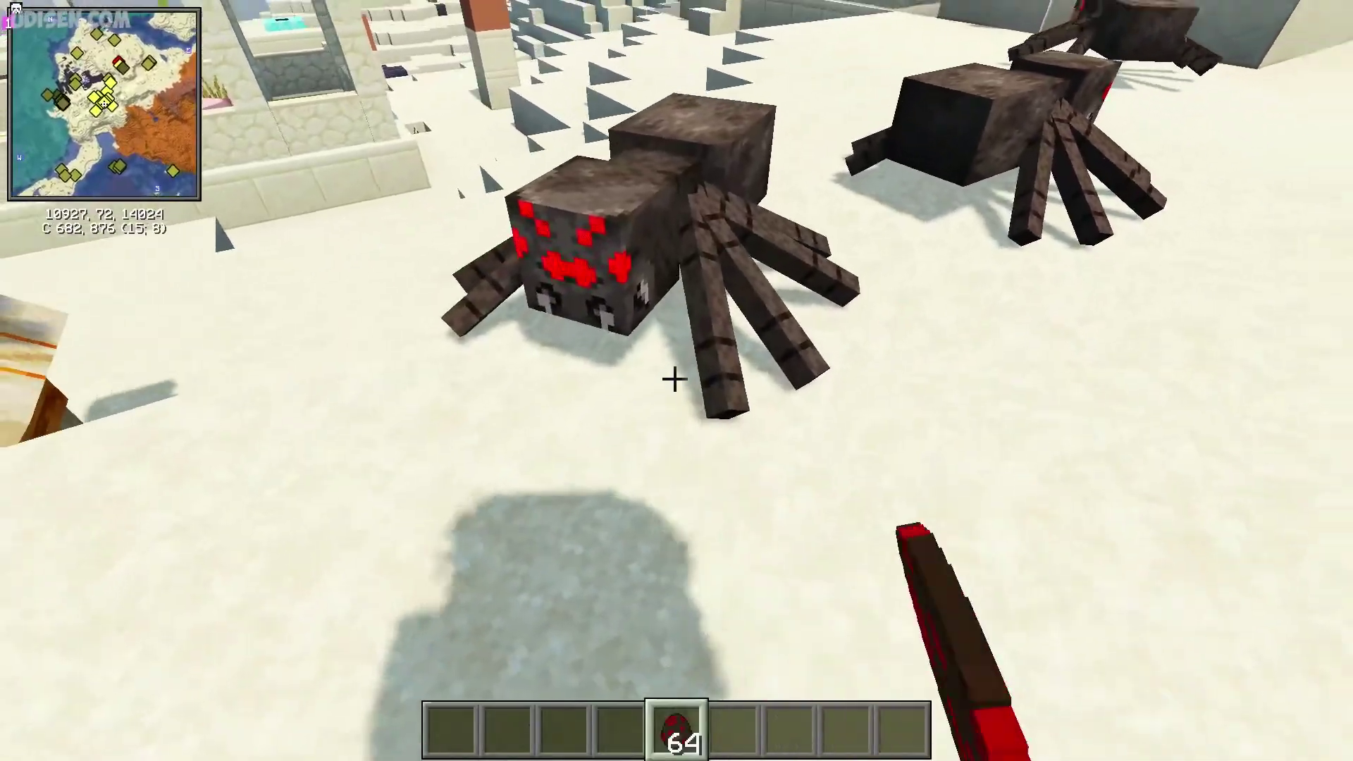
pyautogui.press('s')
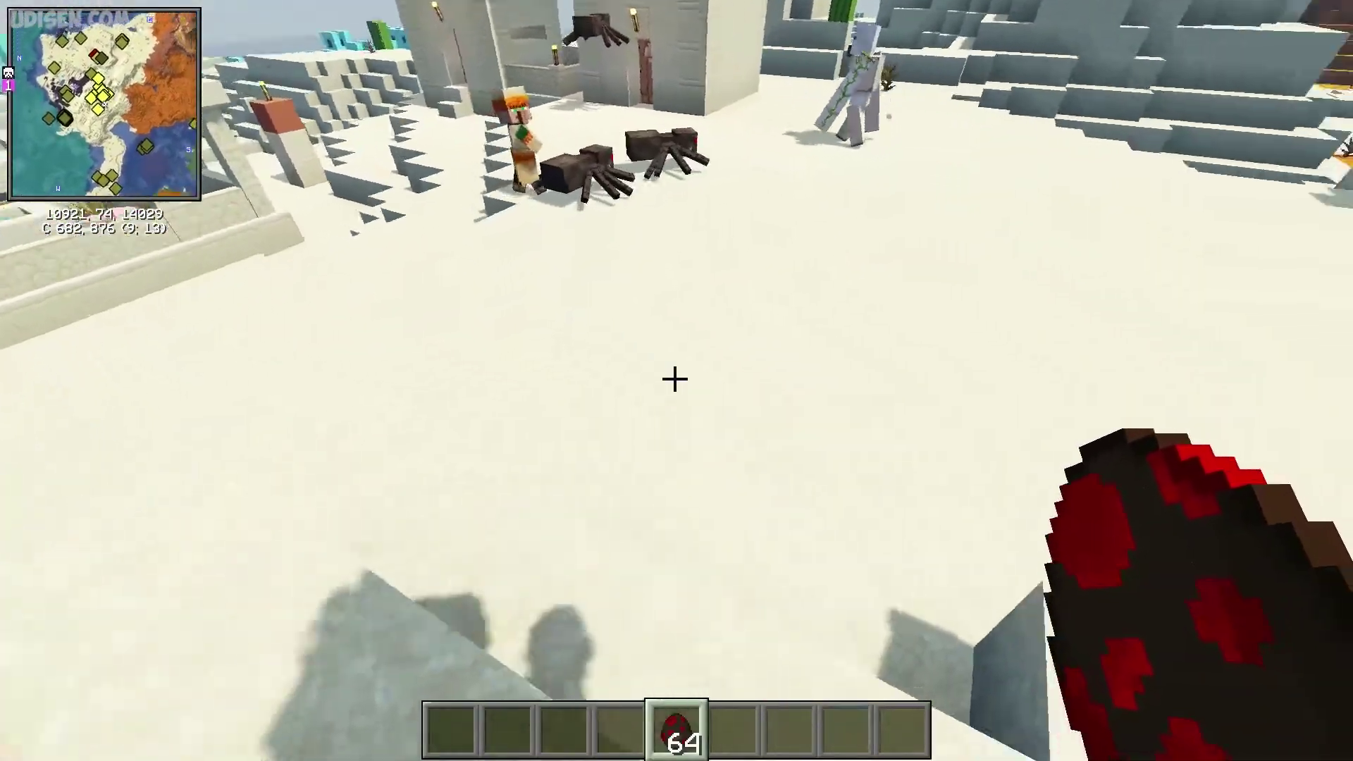
# Set the Entity Dot Size to 2.0 in the minimap's Entity Radar Settings
pyautogui.press(']')
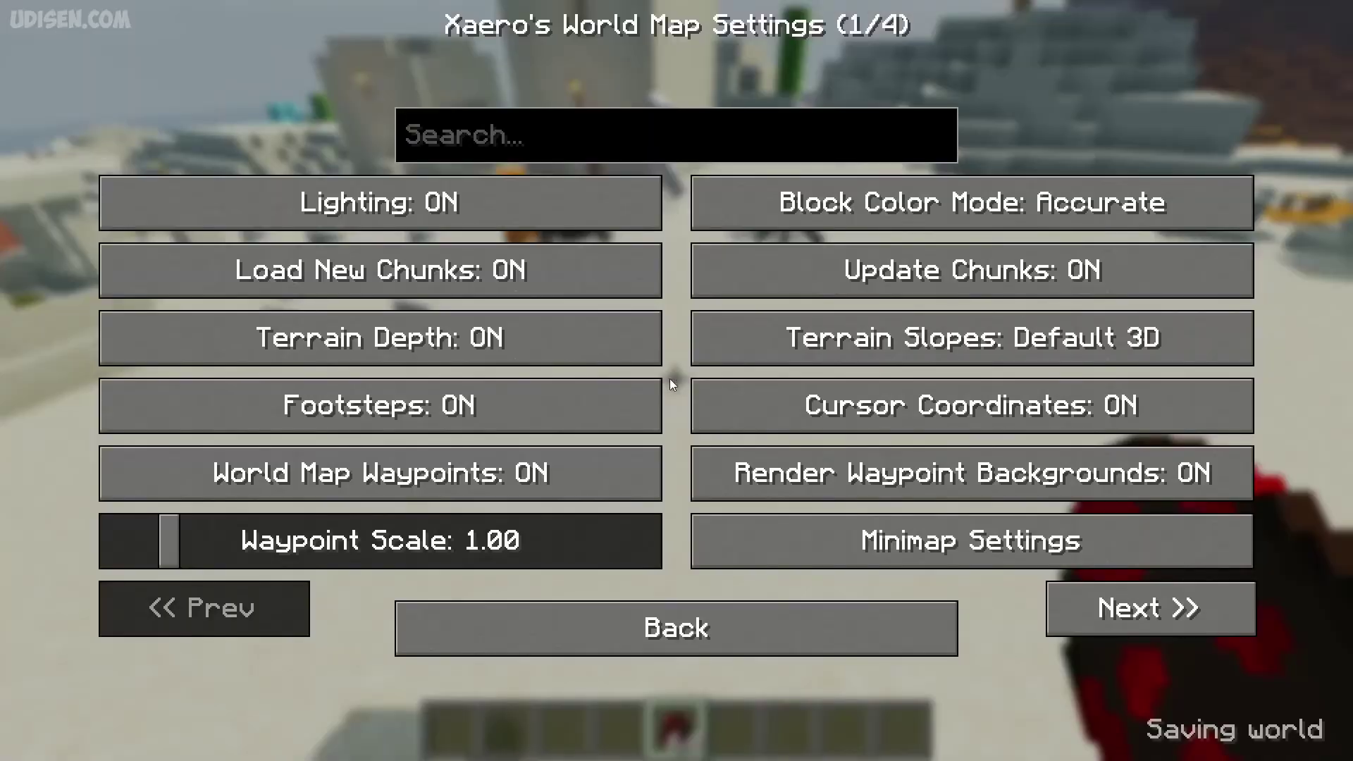
pyautogui.click(863, 539)
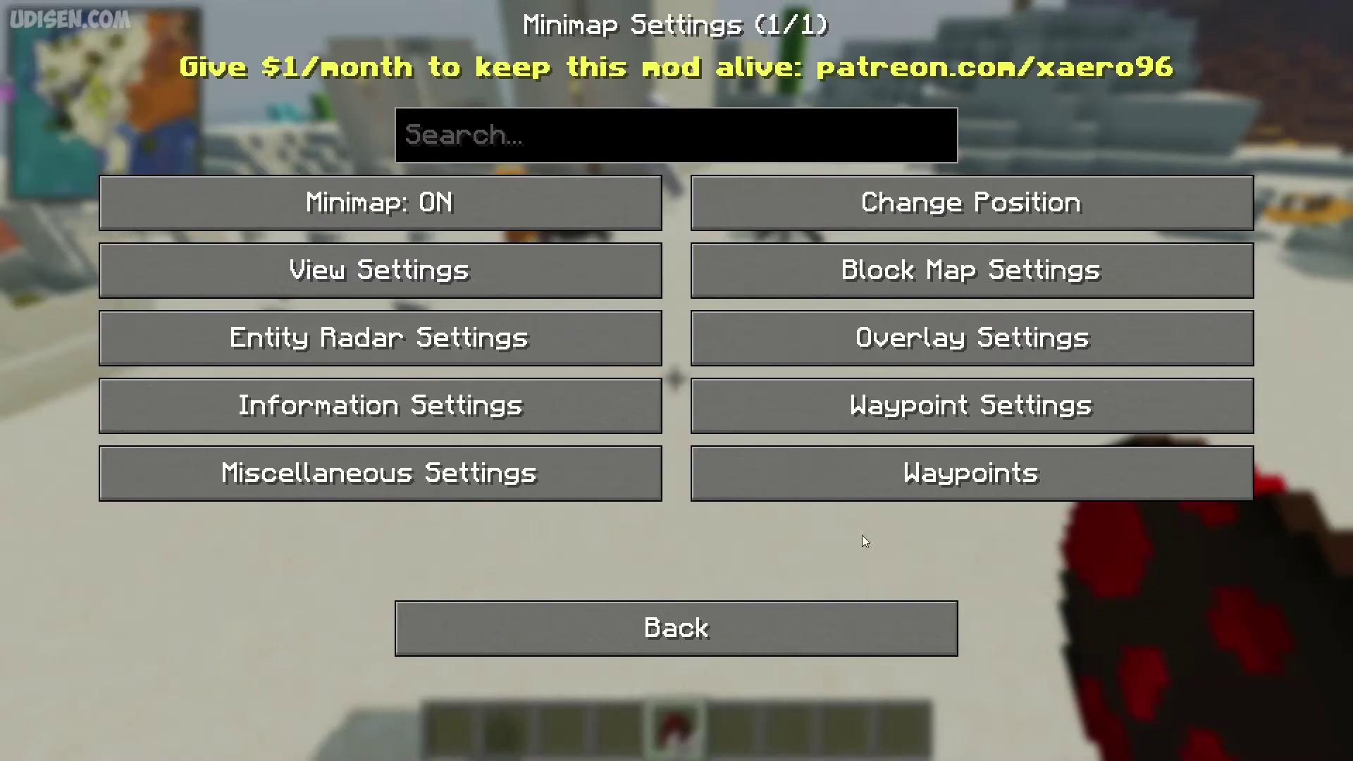
pyautogui.click(398, 331)
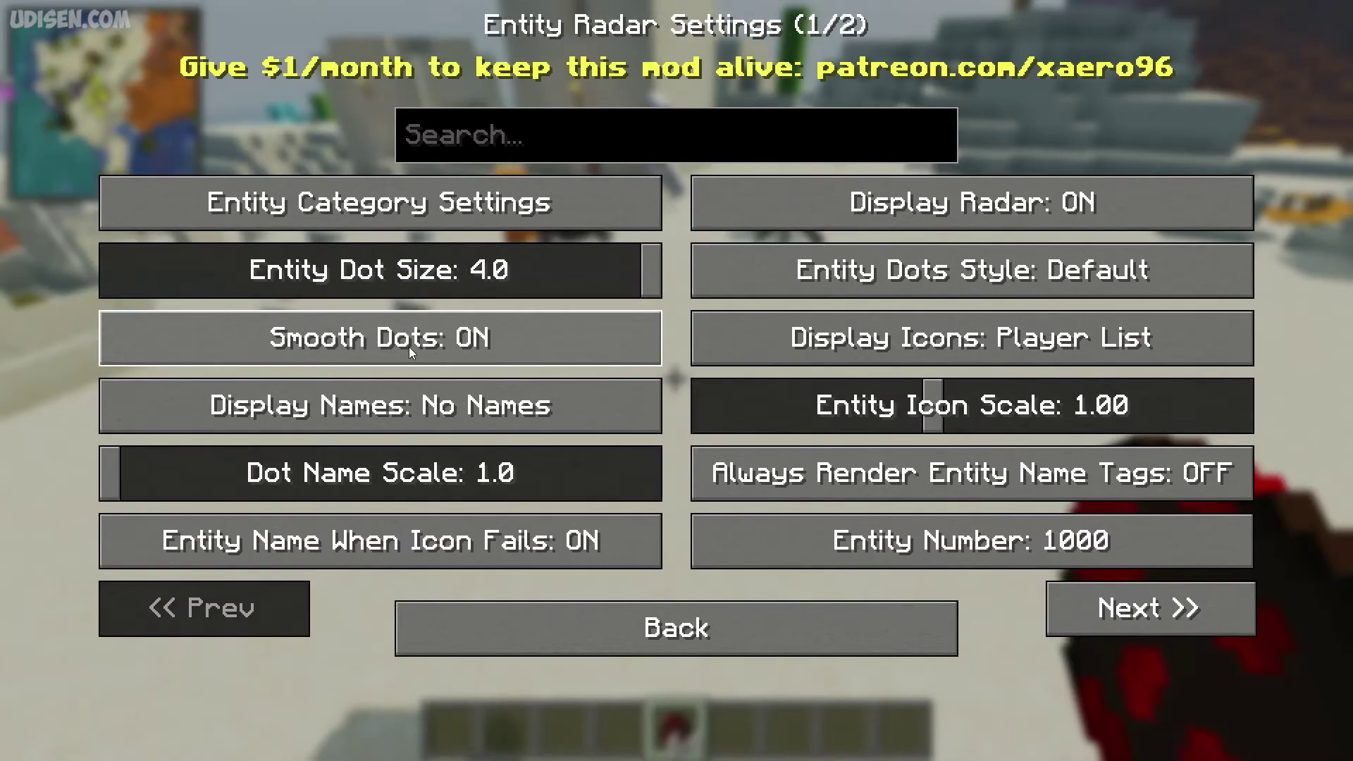
pyautogui.click(358, 279)
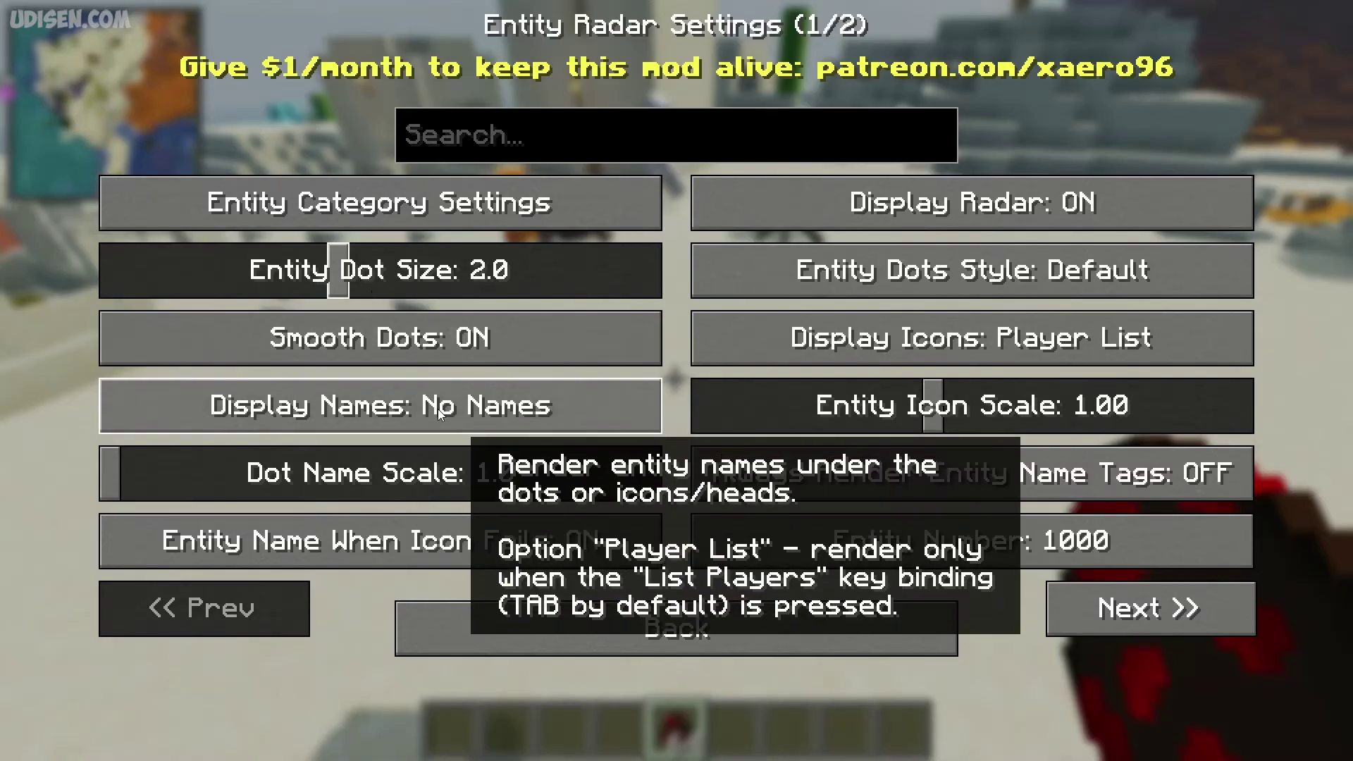
# Set Display Names to Always for the radar entities and return to the game
pyautogui.click(465, 411)
pyautogui.click(470, 412)
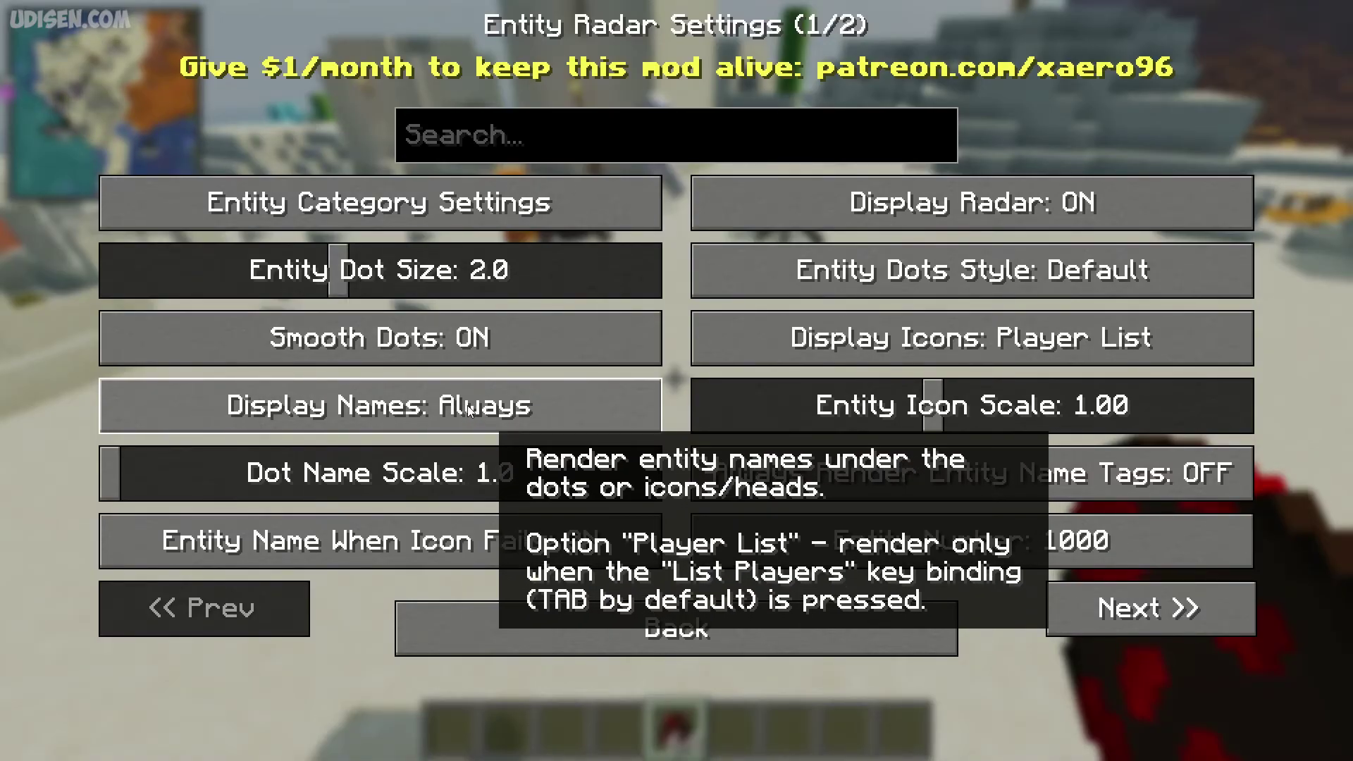
pyautogui.press('Escape')
# Walk around the sand near the village tower and check the entity names on the minimap
pyautogui.press('w')
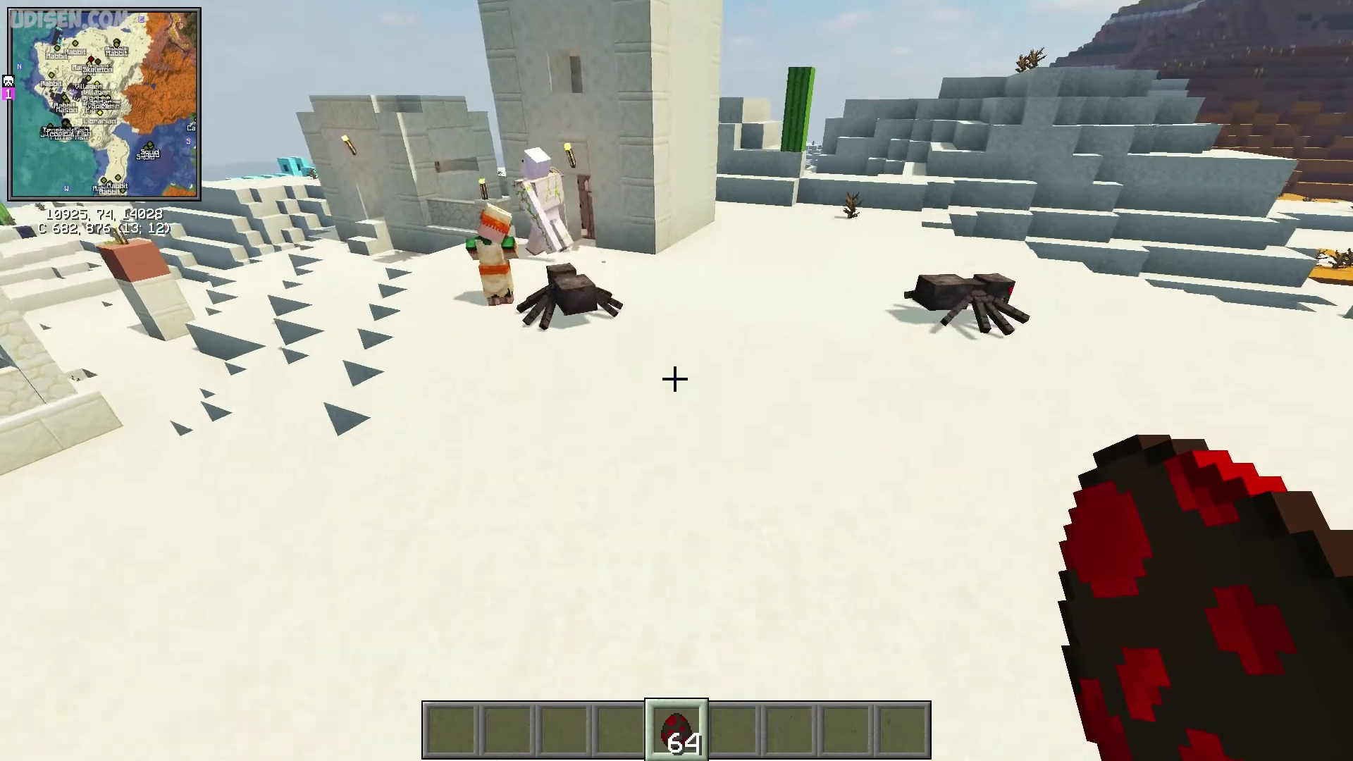
pyautogui.press('s')
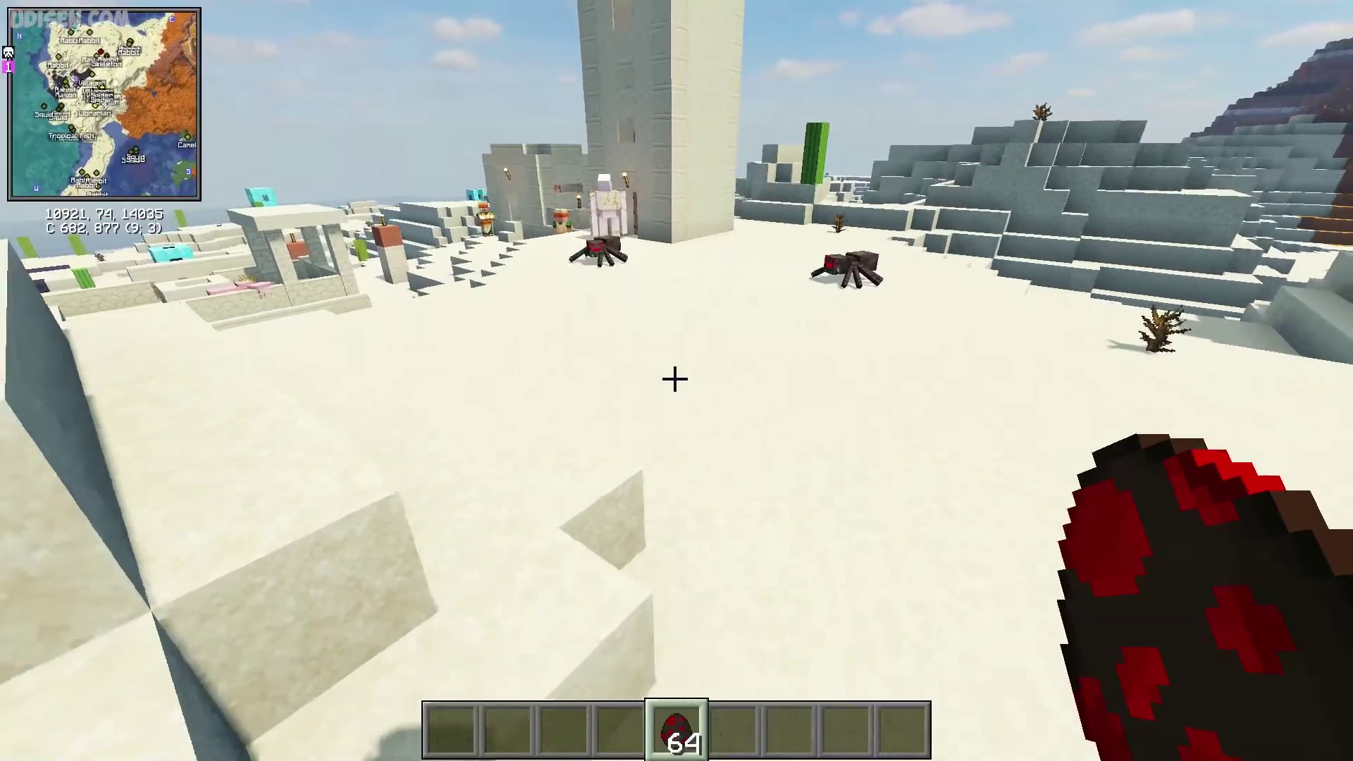
pyautogui.press('w')
pyautogui.press('w')
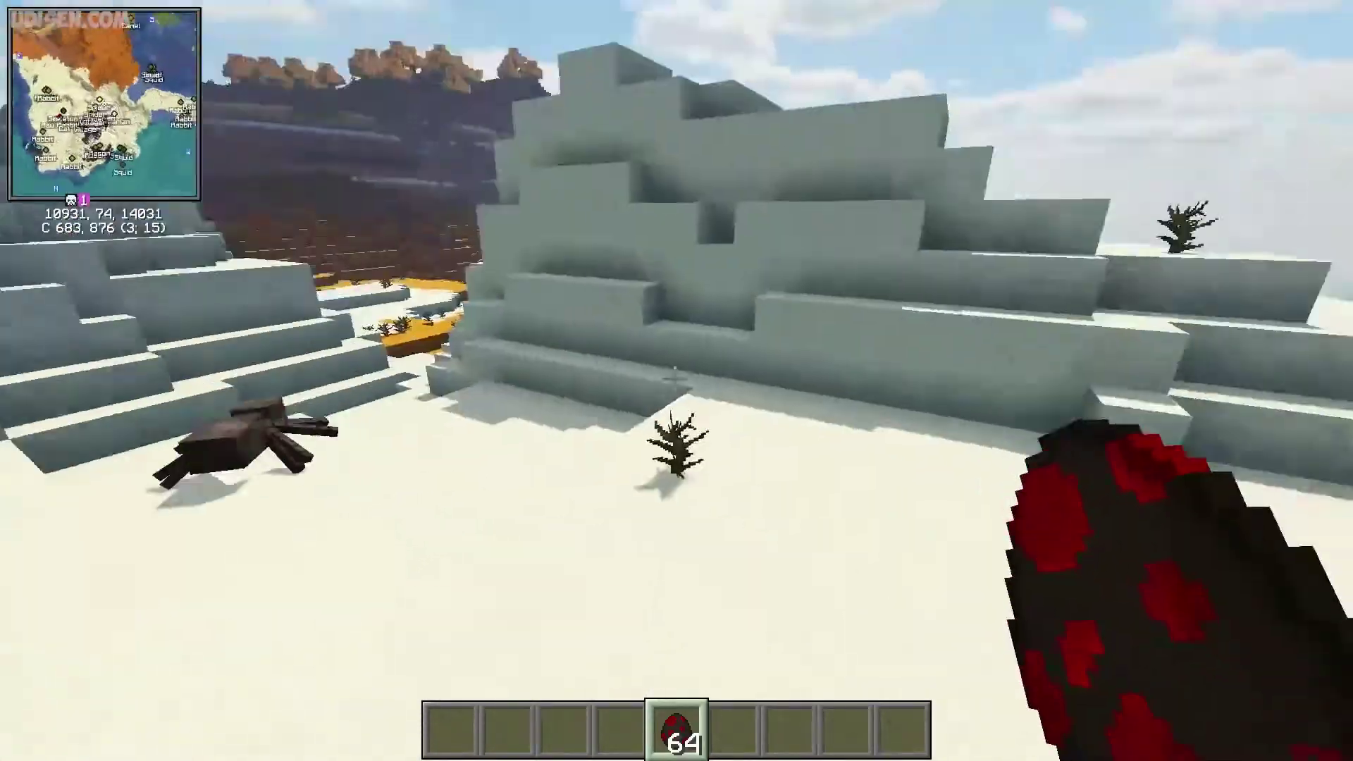
# Set Display Names to No Names in the minimap's Entity Radar Settings
pyautogui.press(']')
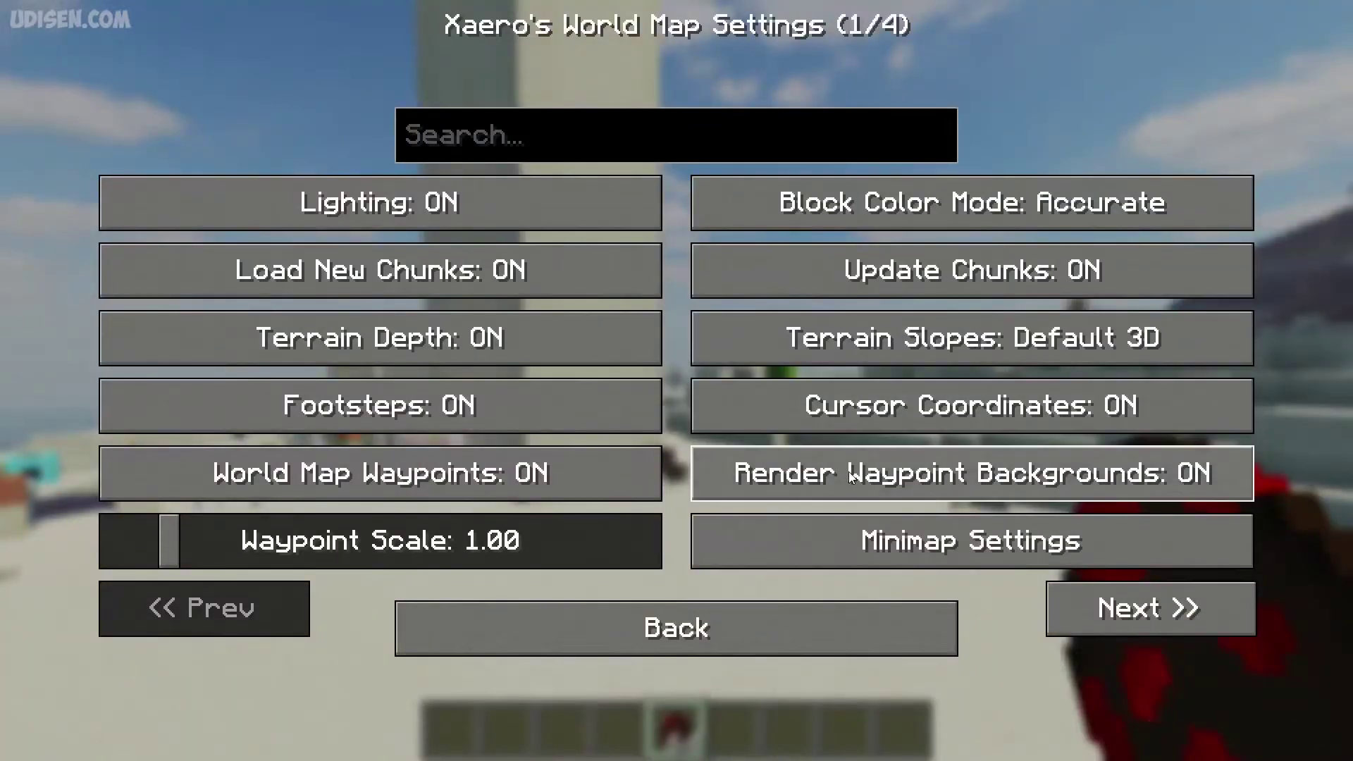
pyautogui.click(872, 543)
pyautogui.click(432, 338)
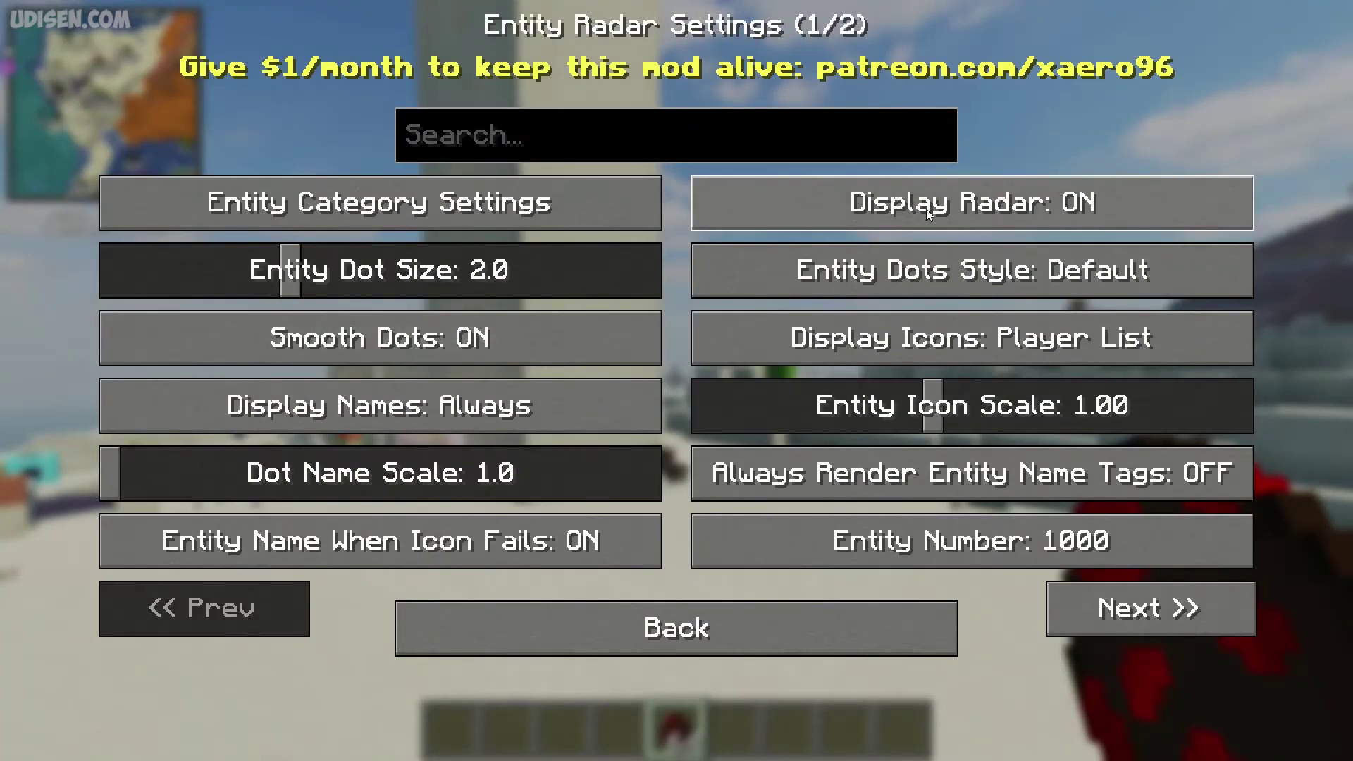
pyautogui.click(437, 403)
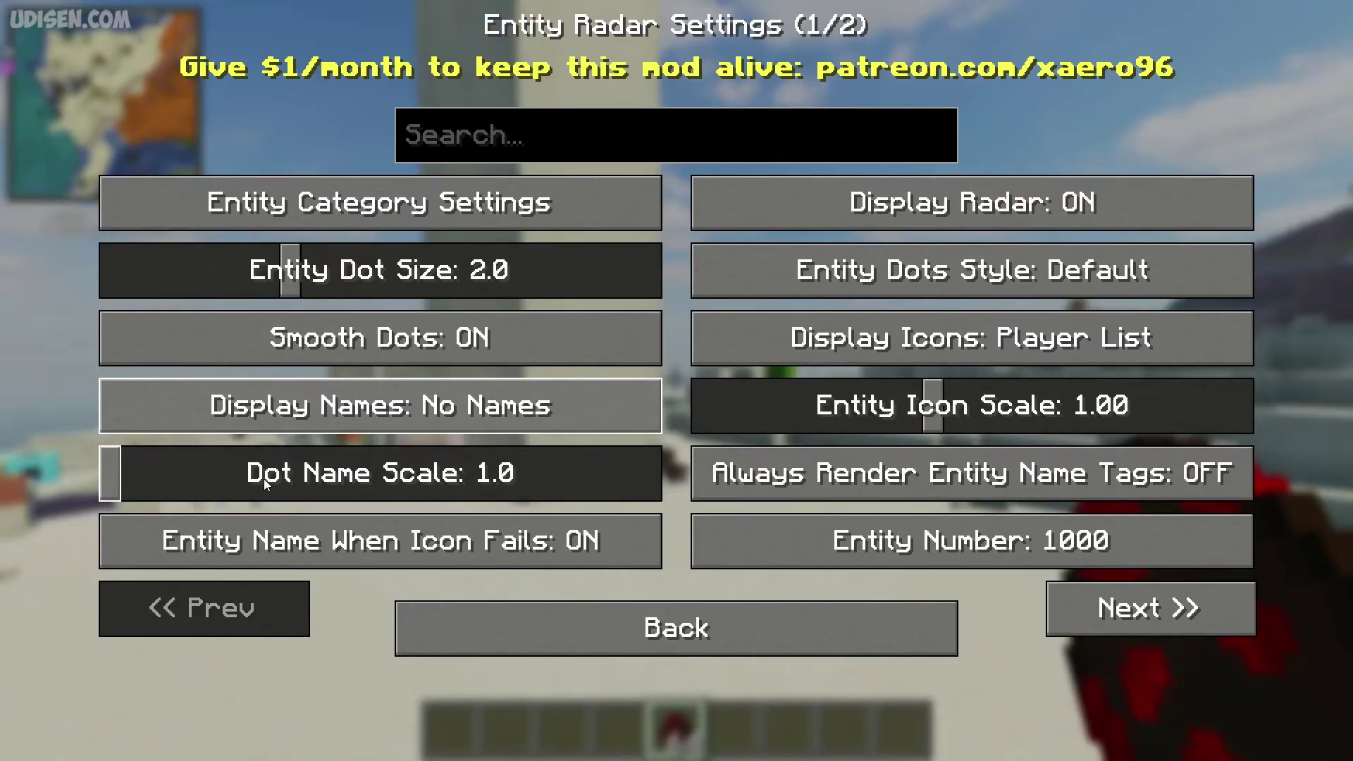
# Try larger Dot Name Scale values and return the scale to 1.0
pyautogui.click(317, 476)
pyautogui.click(500, 476)
pyautogui.moveTo(597, 467); pyautogui.dragTo(143, 477)
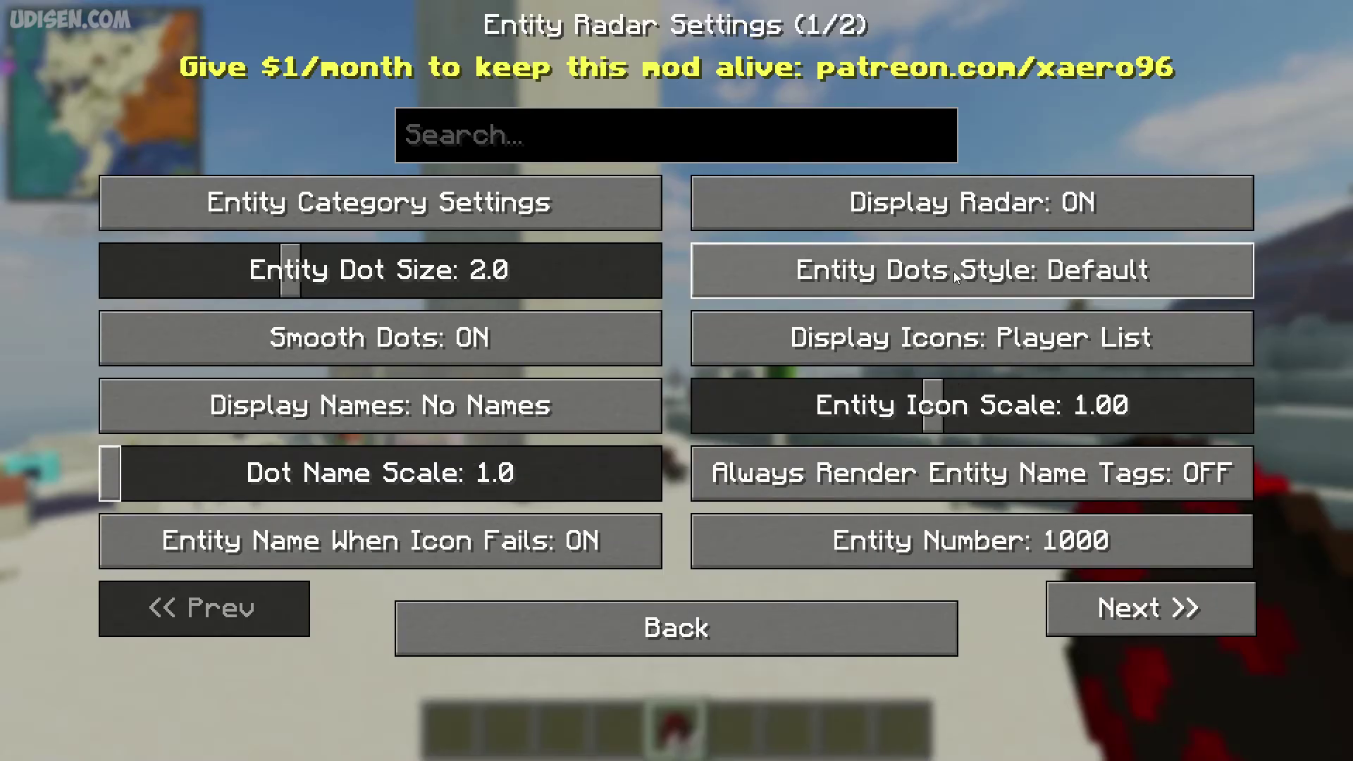
# Set the Entity Dots Style to Legacy and check the dots on the minimap while walking near the village
pyautogui.click(953, 272)
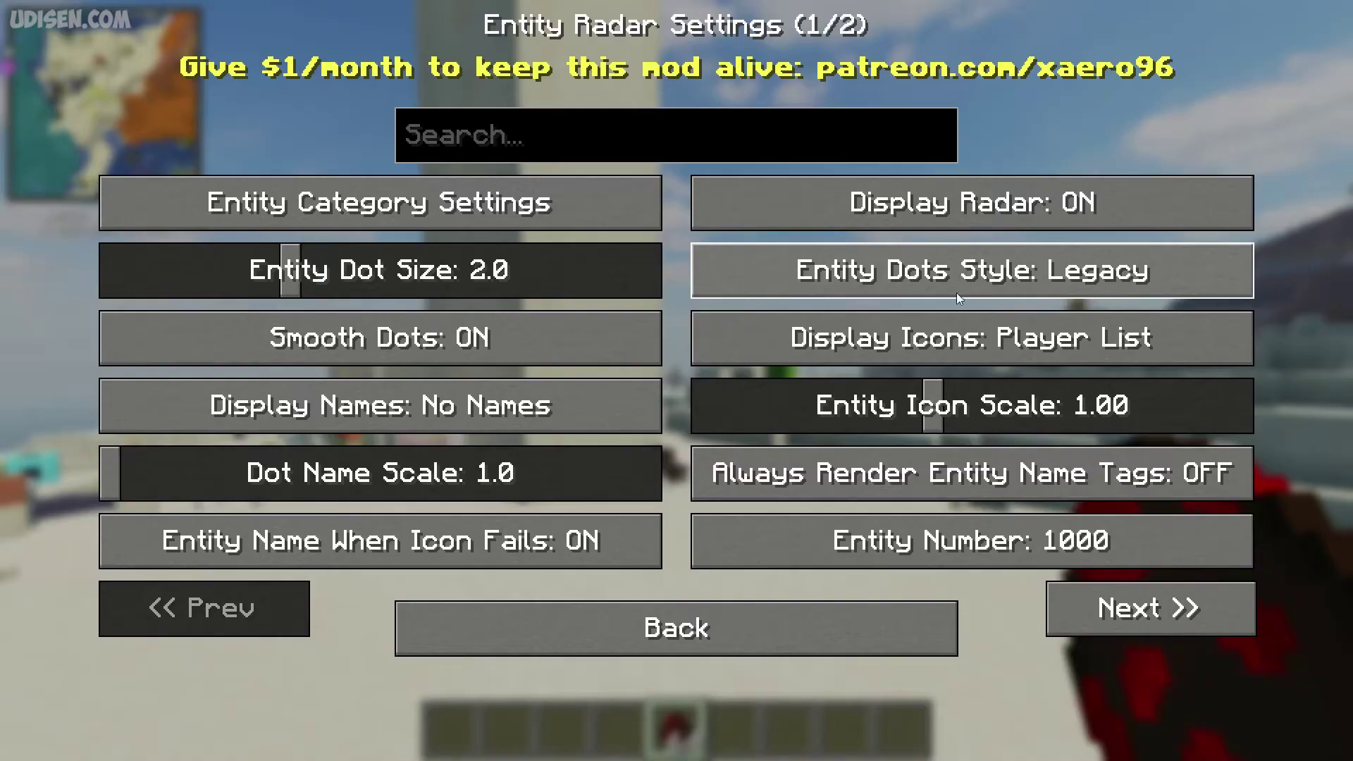
pyautogui.press('Escape')
pyautogui.press('w')
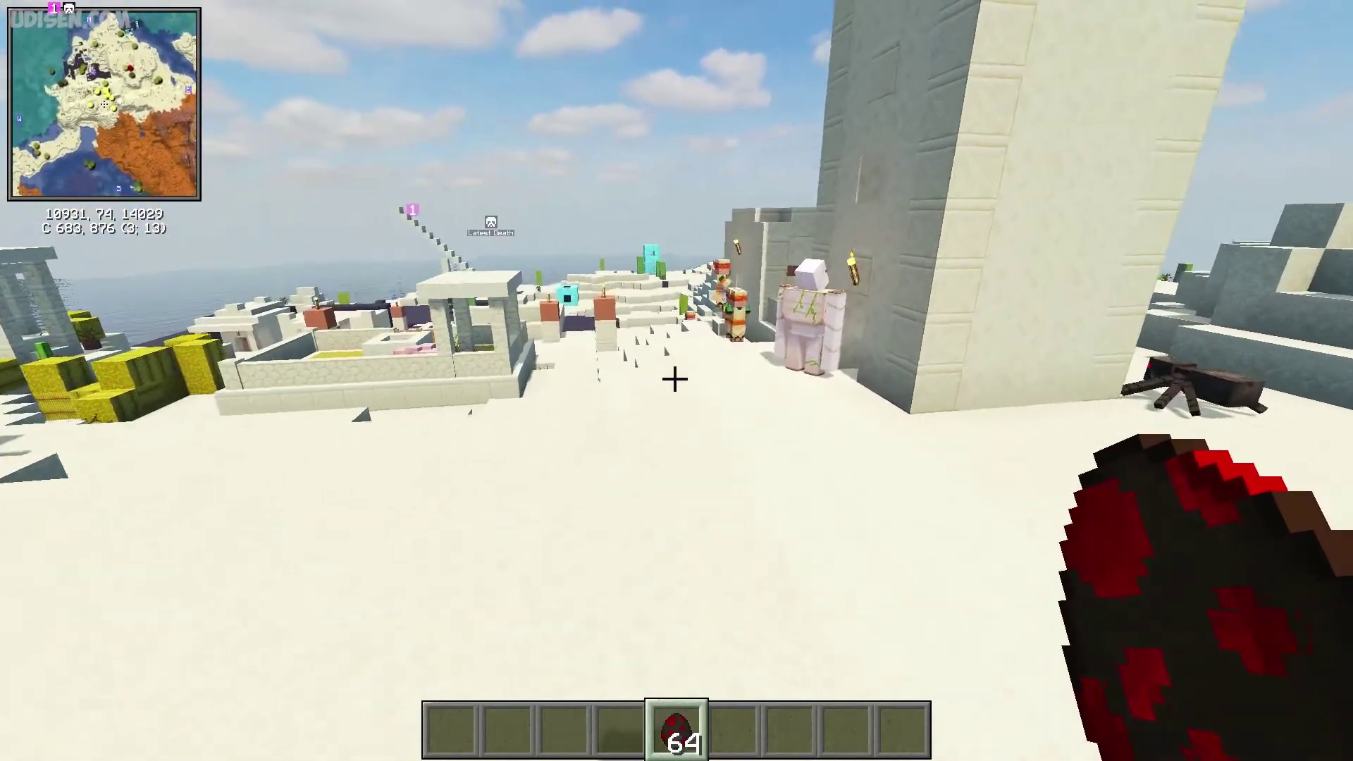
# Set the Entity Dots Style back to Default in the minimap's Entity Radar Settings
pyautogui.press(']')
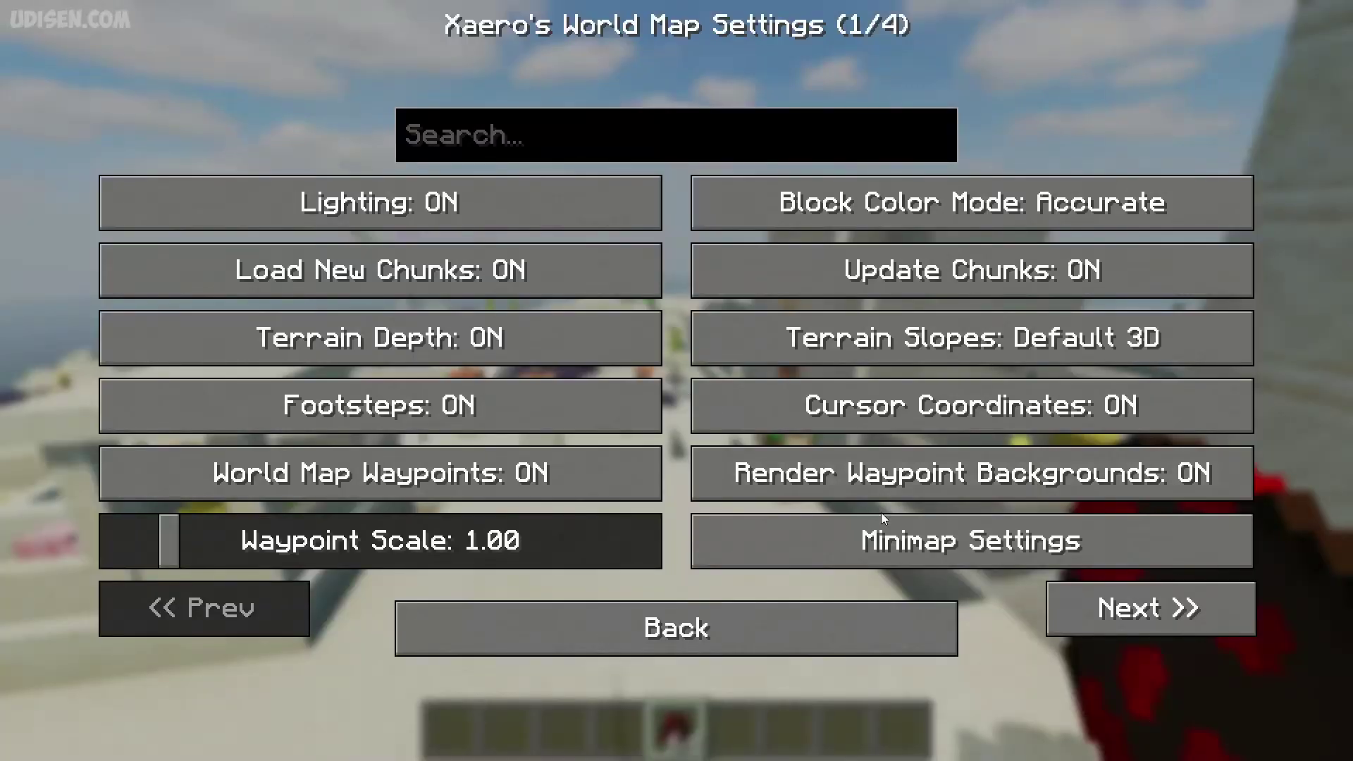
pyautogui.click(881, 528)
pyautogui.click(621, 338)
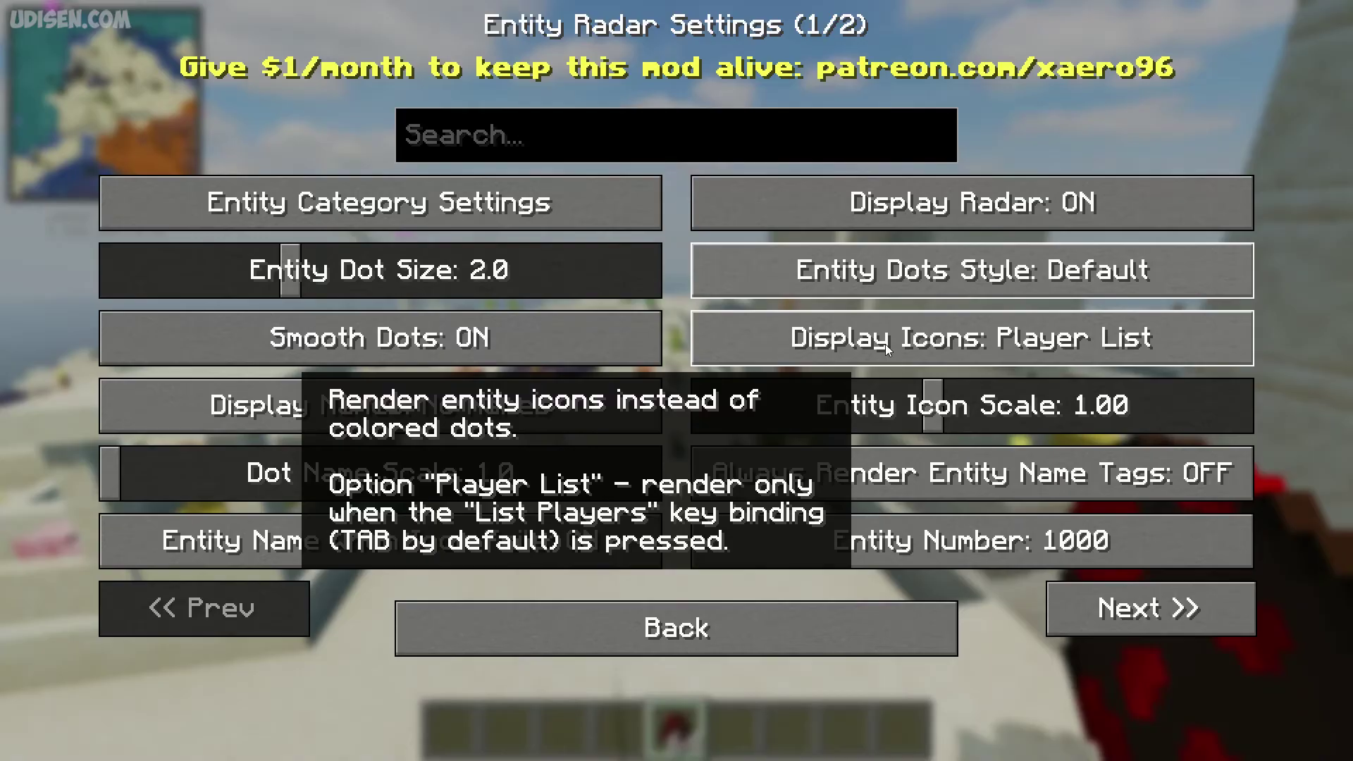
# Open the Entity Category Settings and examine the options available for the Any category
pyautogui.click(477, 207)
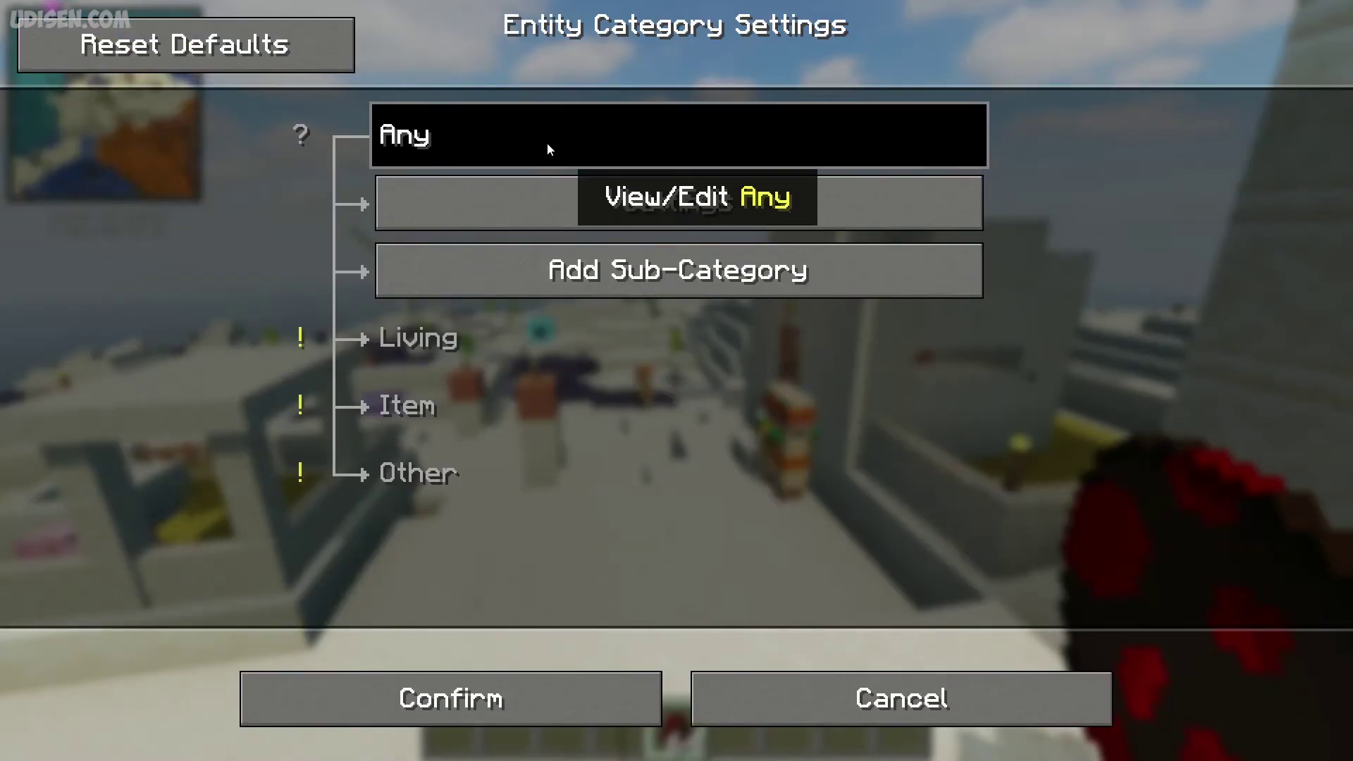
pyautogui.click(701, 189)
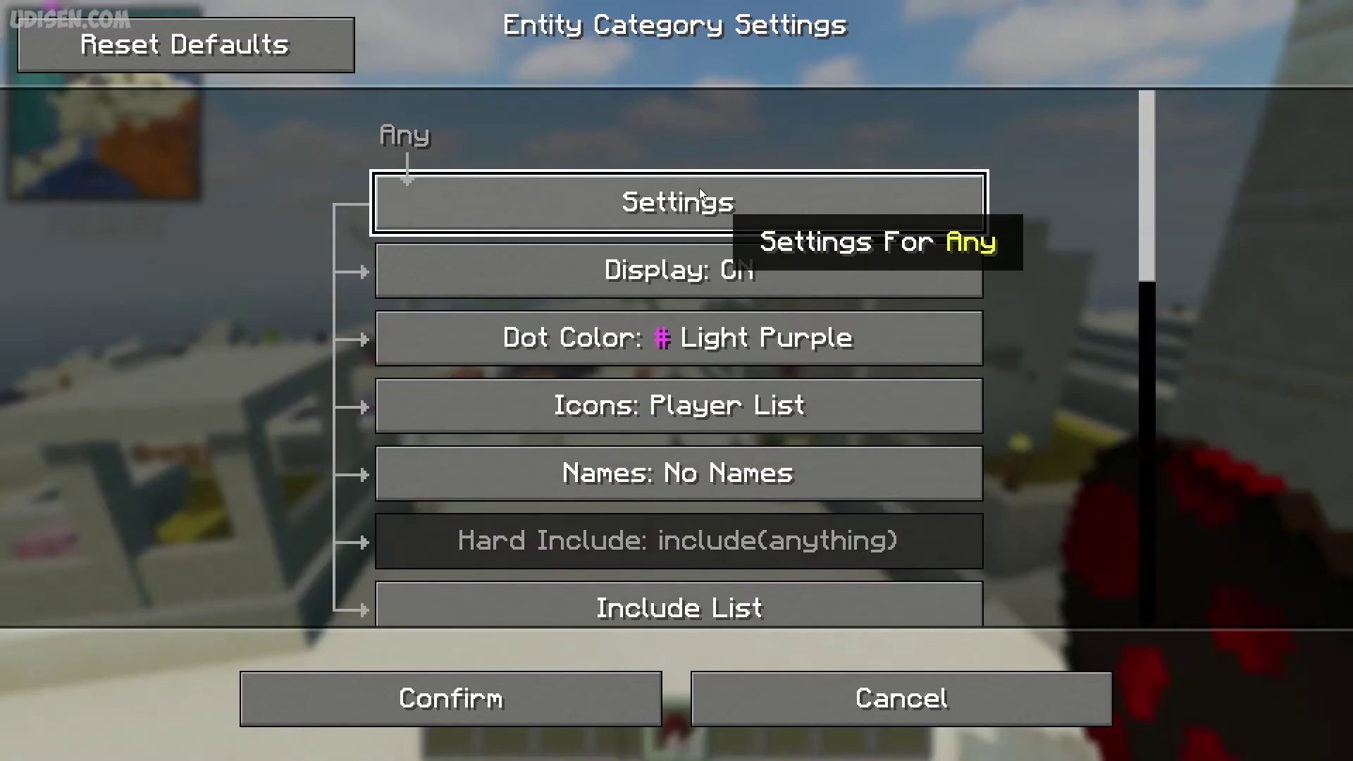
pyautogui.scroll(-5, 900, 296)
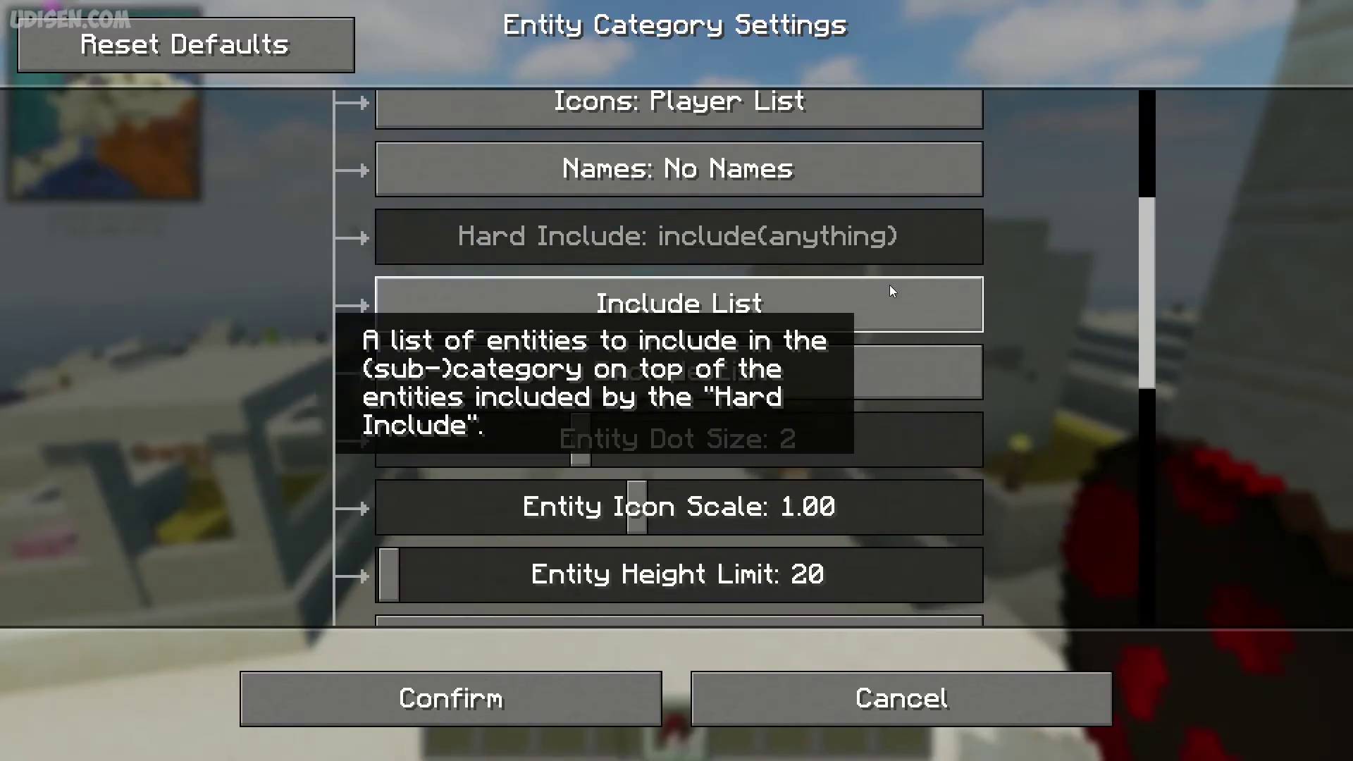
pyautogui.scroll(-6, 889, 284)
pyautogui.scroll(2, 816, 293)
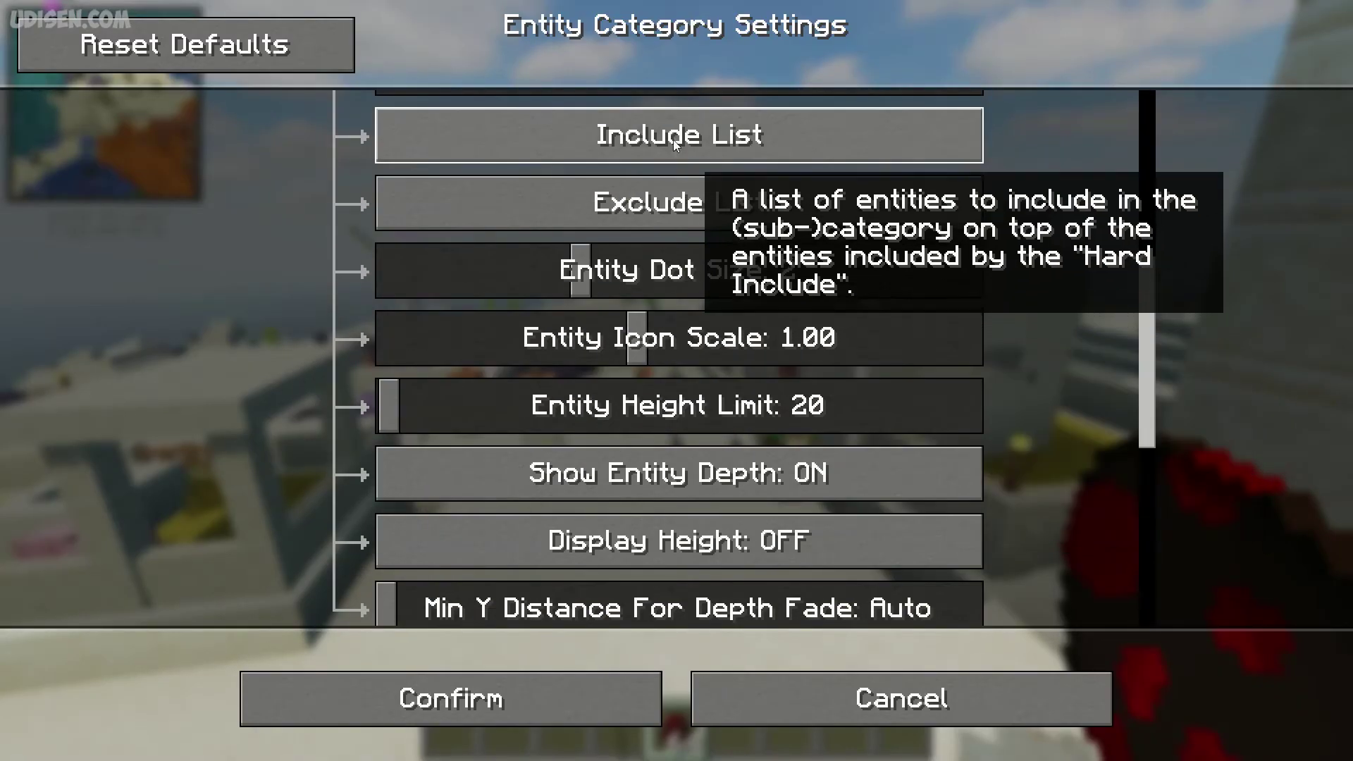
# View the Include List of the Any category and leave the category settings without saving
pyautogui.click(673, 146)
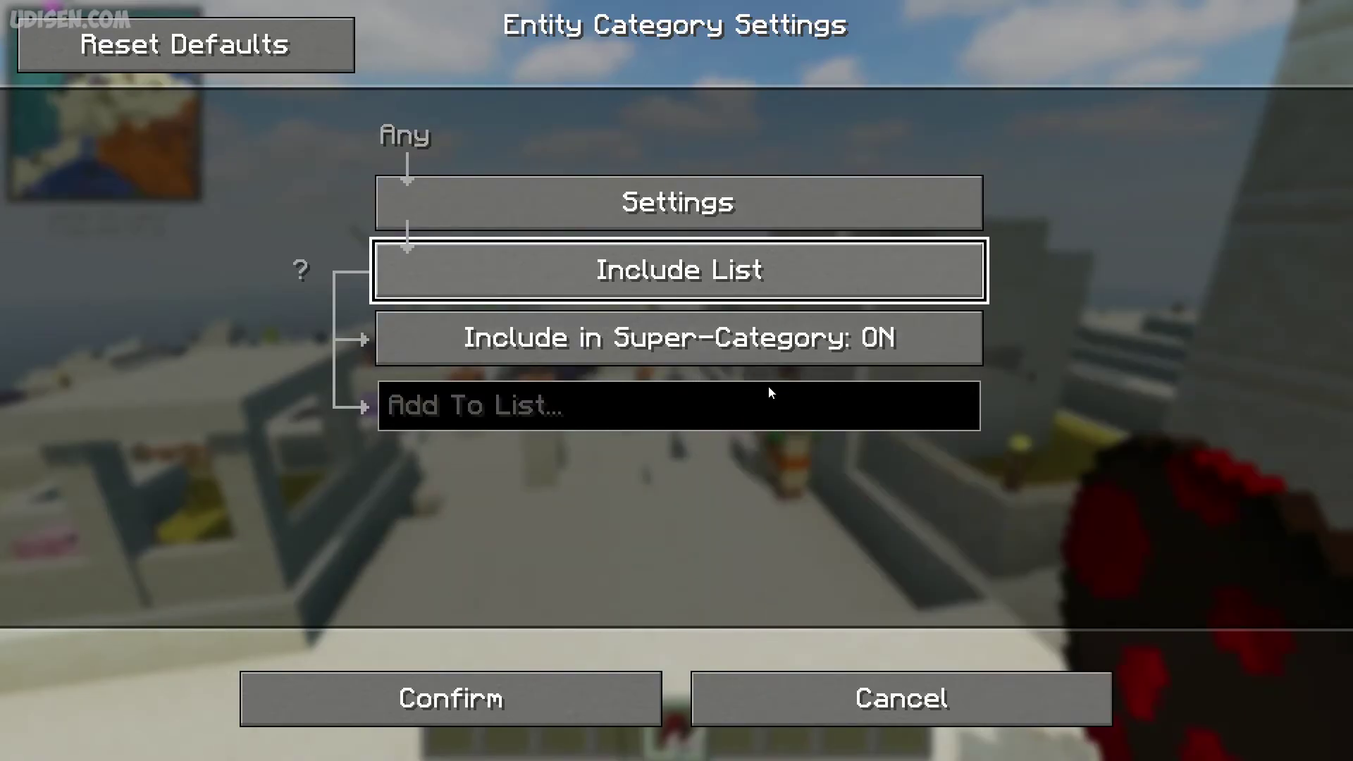
pyautogui.click(806, 716)
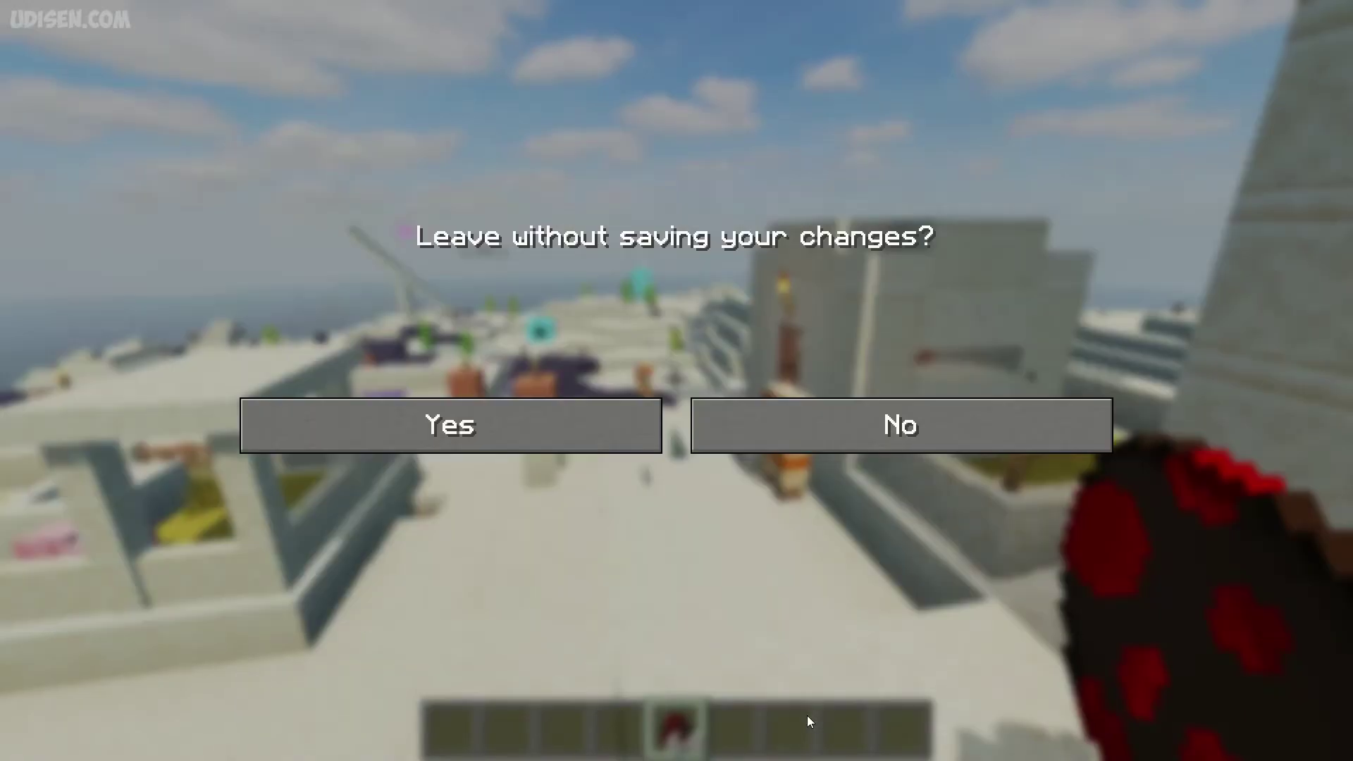
pyautogui.click(773, 425)
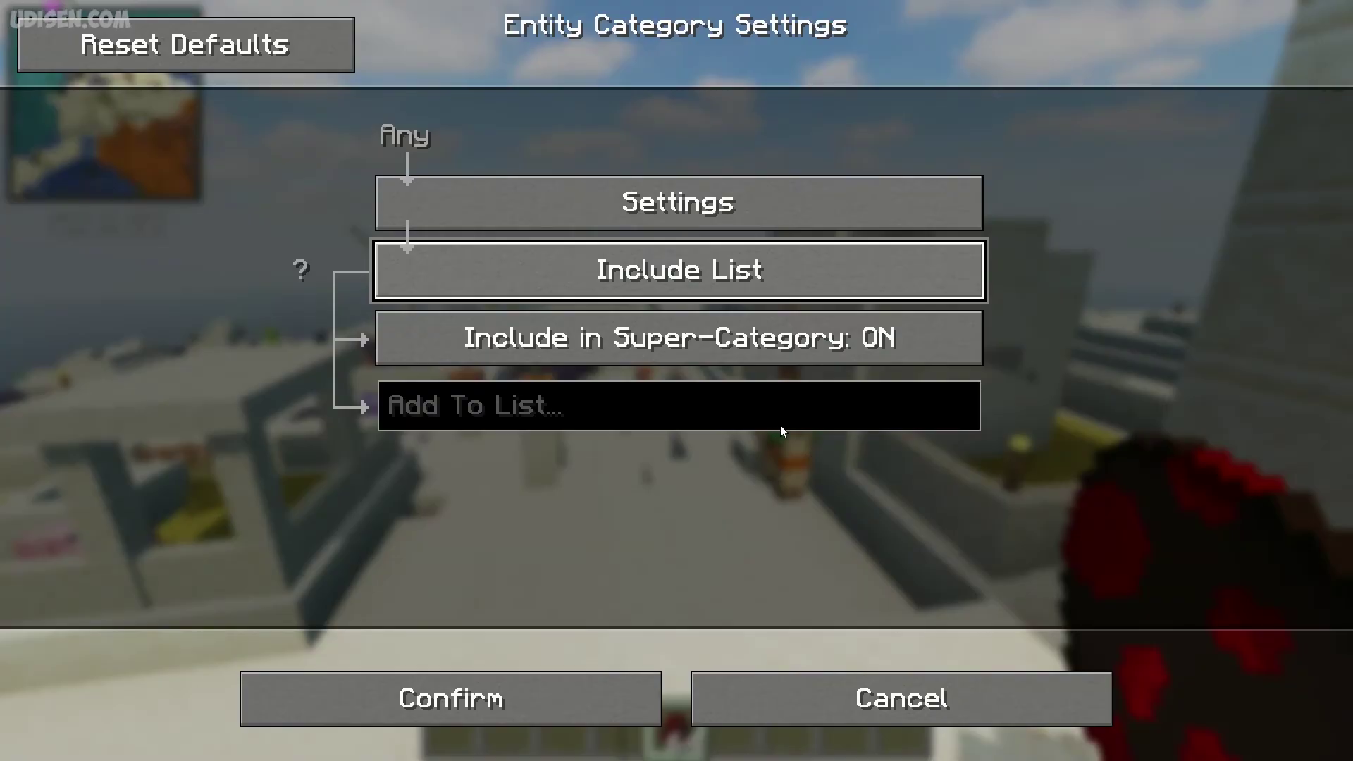
pyautogui.click(905, 696)
pyautogui.click(428, 443)
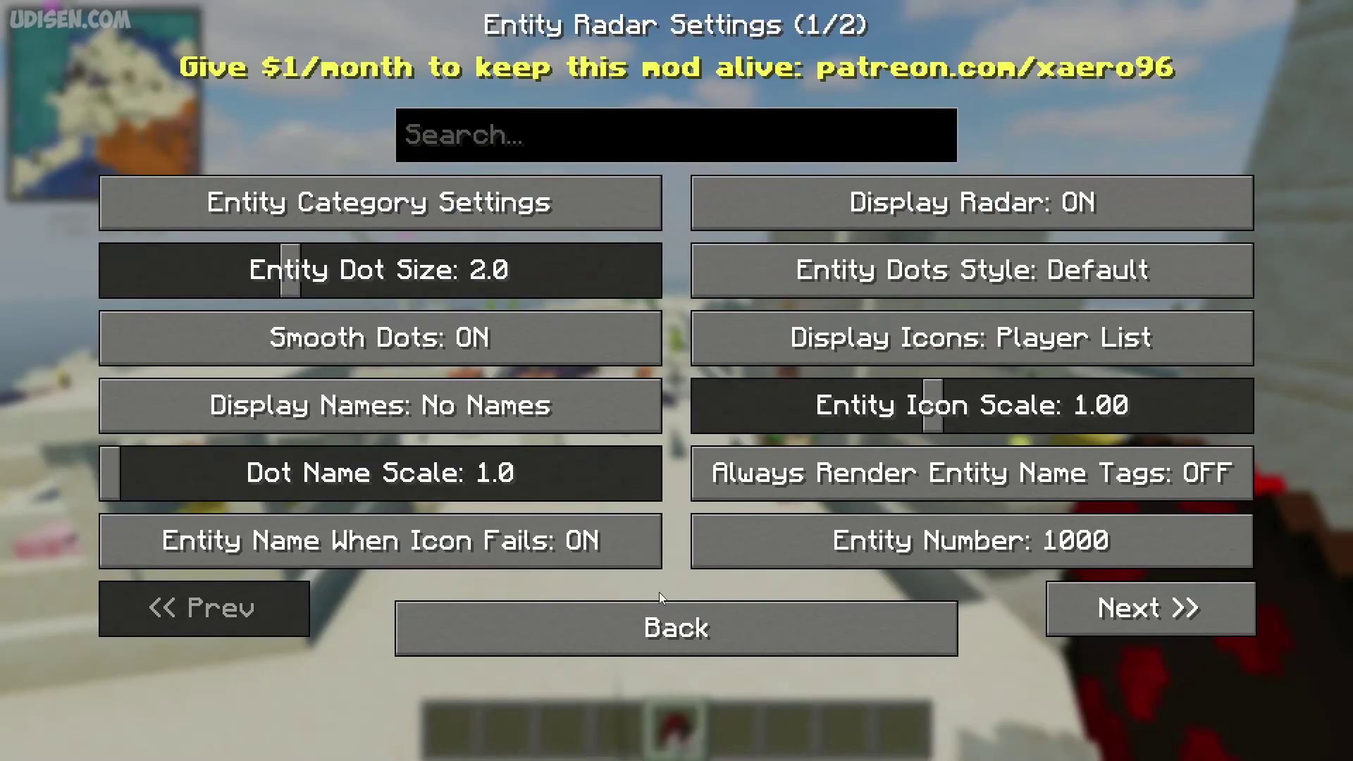
pyautogui.click(764, 612)
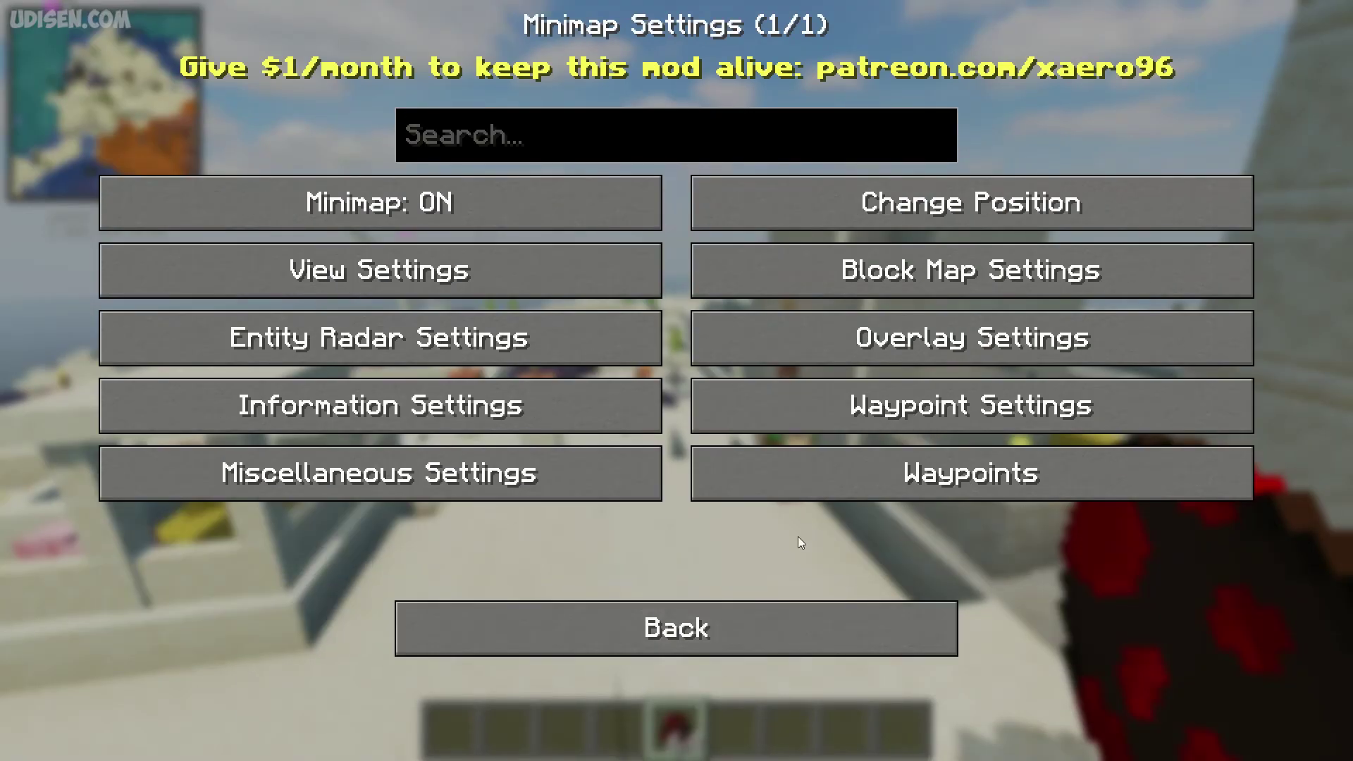
pyautogui.click(853, 477)
pyautogui.click(726, 684)
pyautogui.click(705, 649)
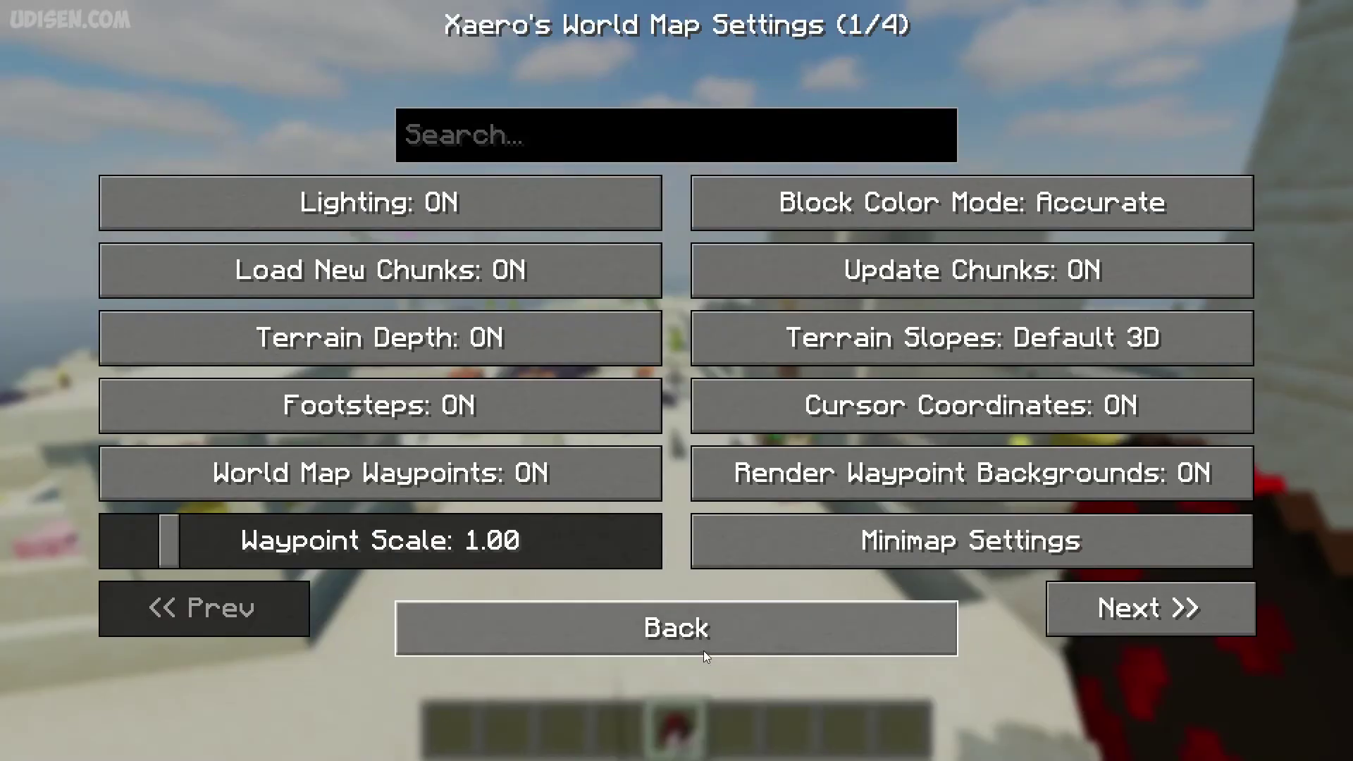
# Turn Display Radar off and back on in the Entity Radar Settings, and review the second page of options
pyautogui.click(832, 549)
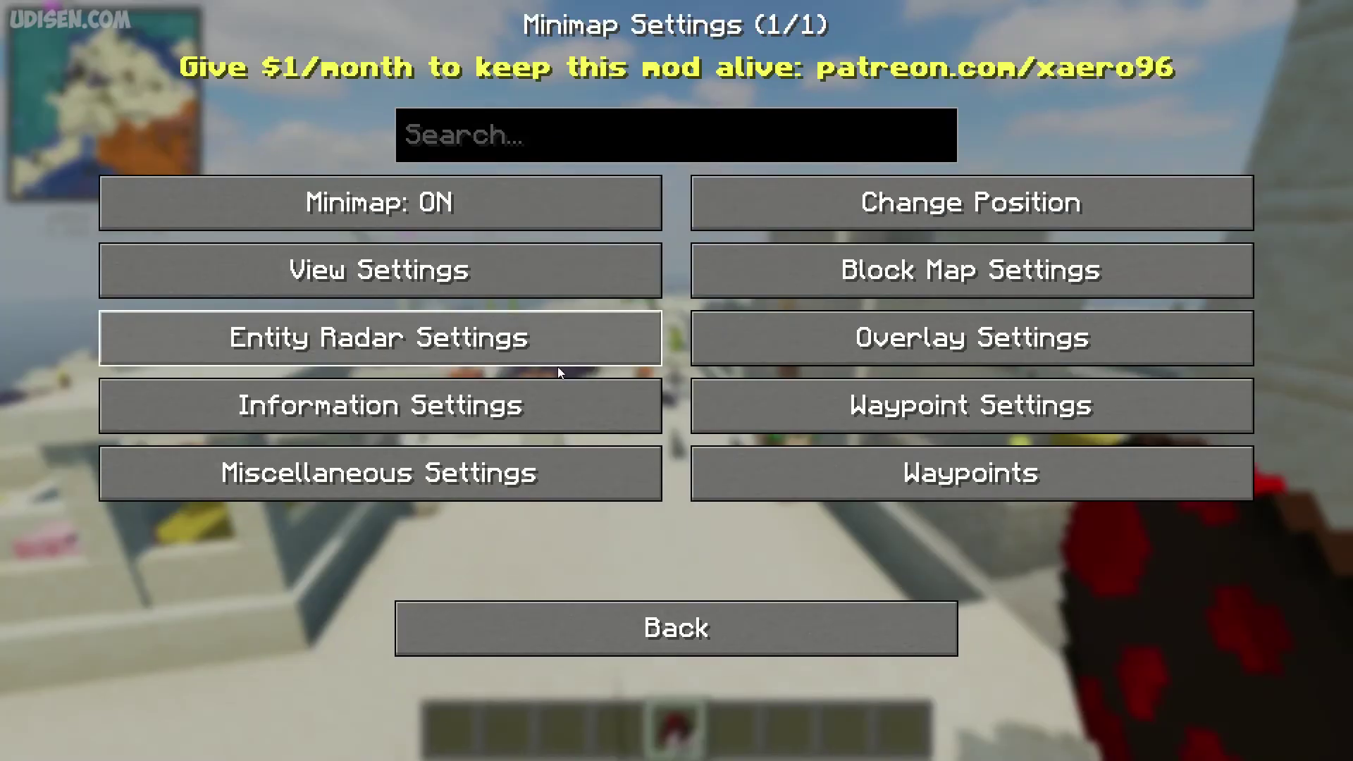
pyautogui.click(425, 358)
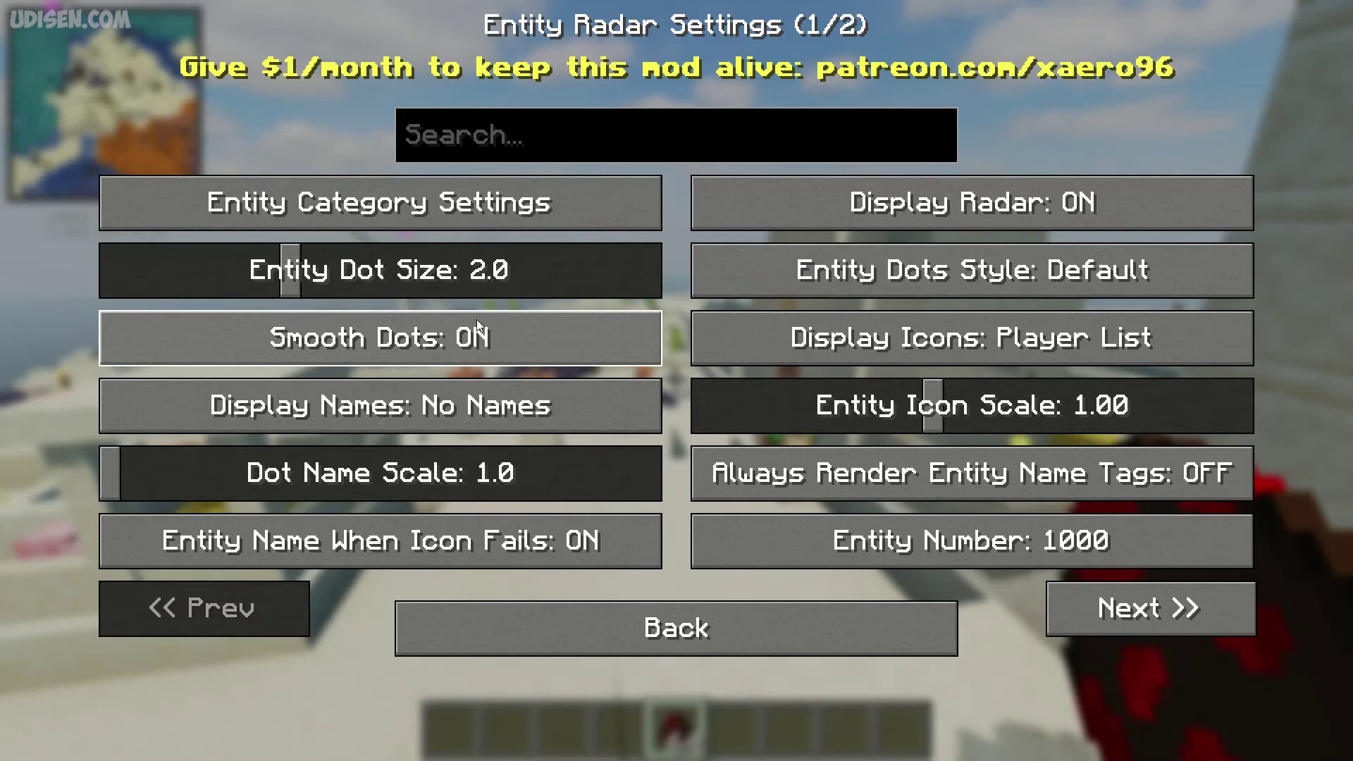
pyautogui.click(901, 208)
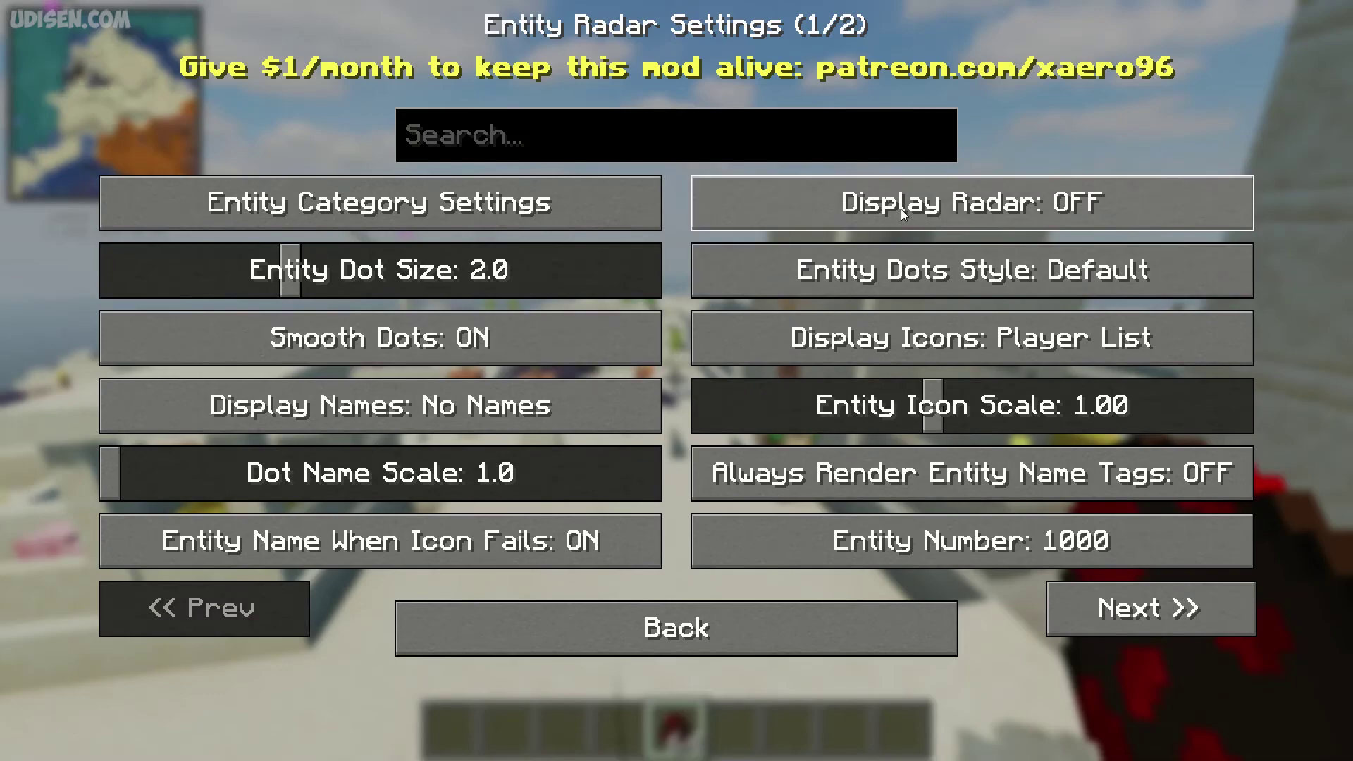
pyautogui.click(899, 208)
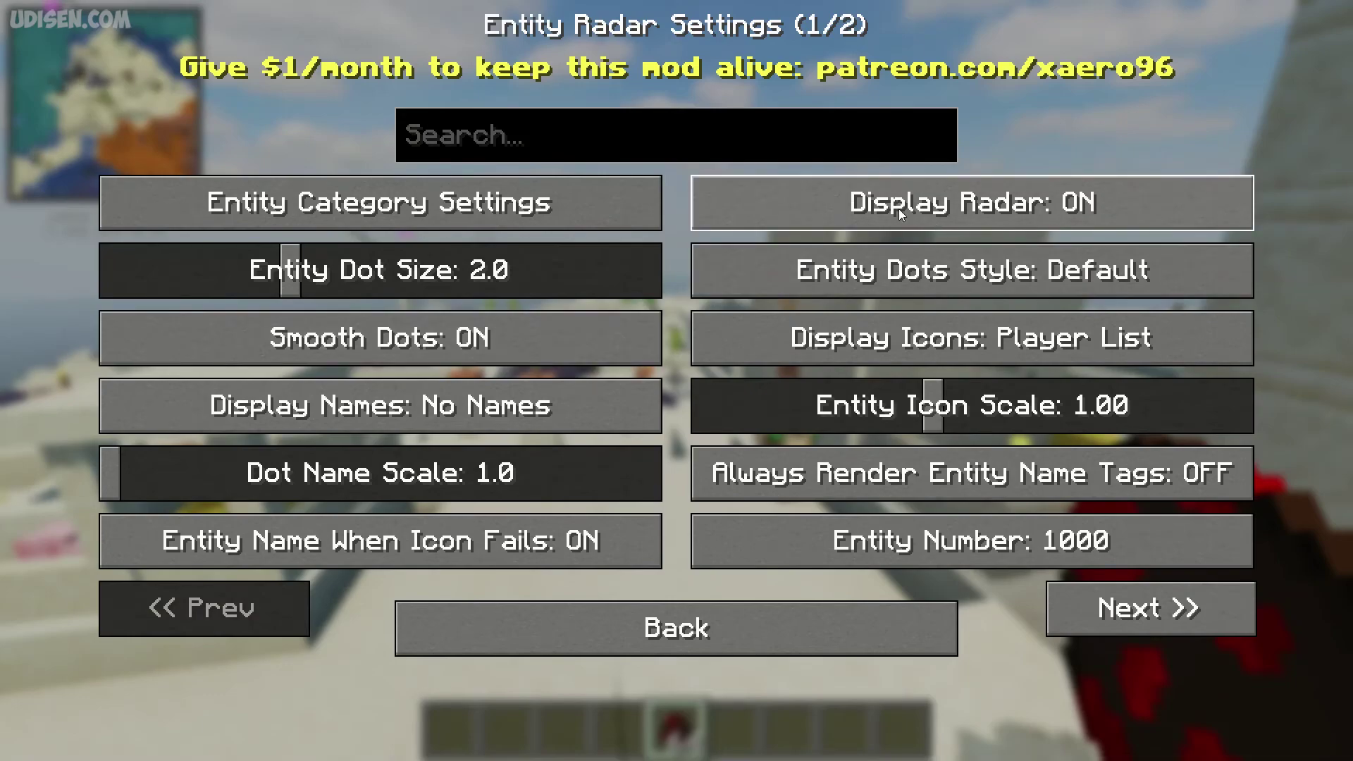
pyautogui.click(1181, 610)
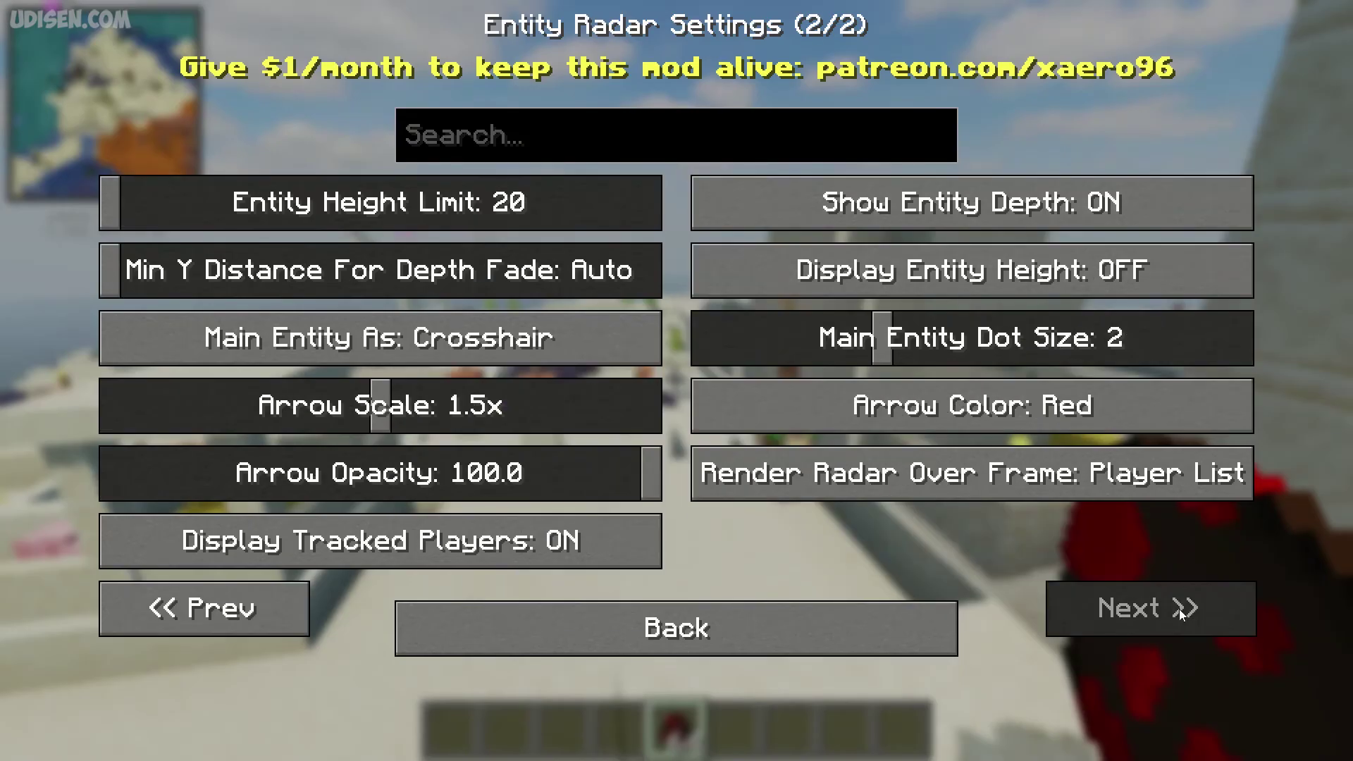
pyautogui.press('Escape')
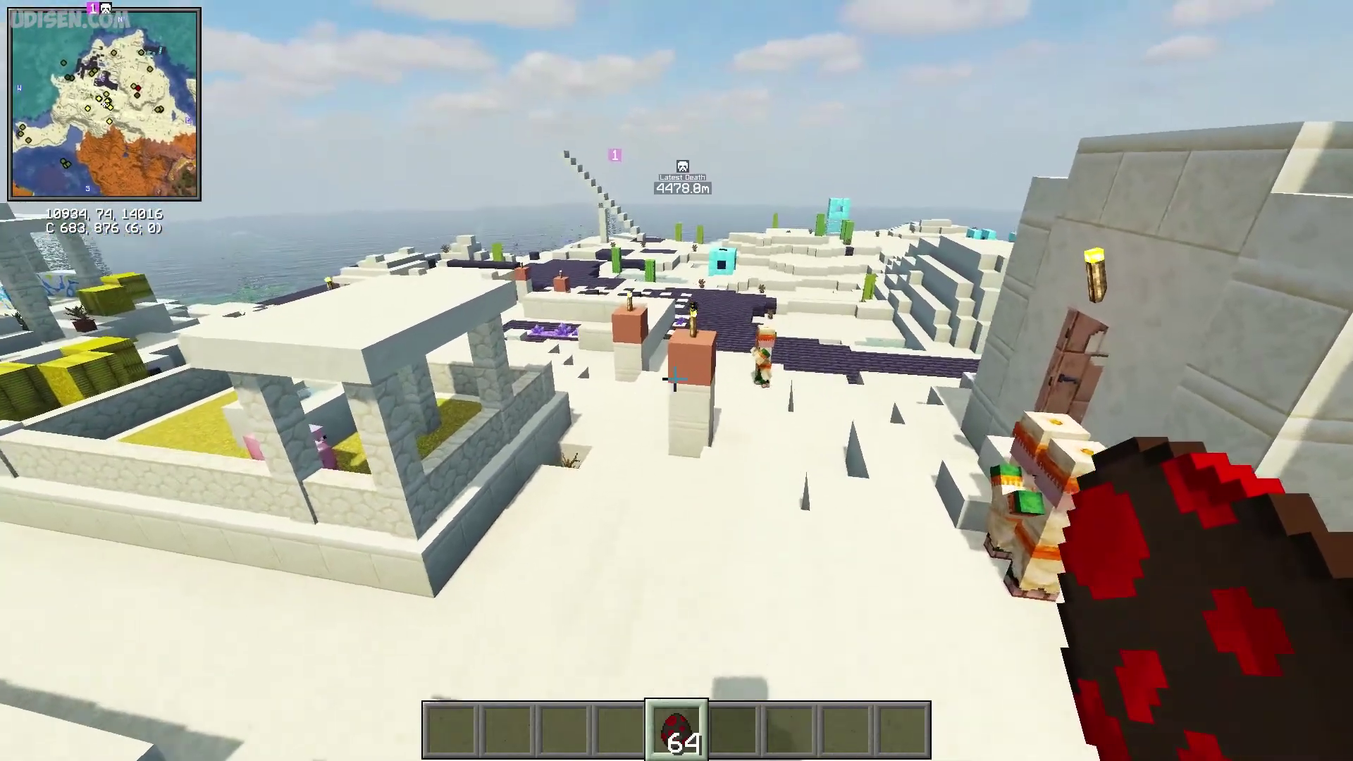
# Walk and jump through the desert village toward the sea while watching the entity dots on the minimap
pyautogui.press('w')
pyautogui.press('space')
pyautogui.press('w')
pyautogui.press('space')
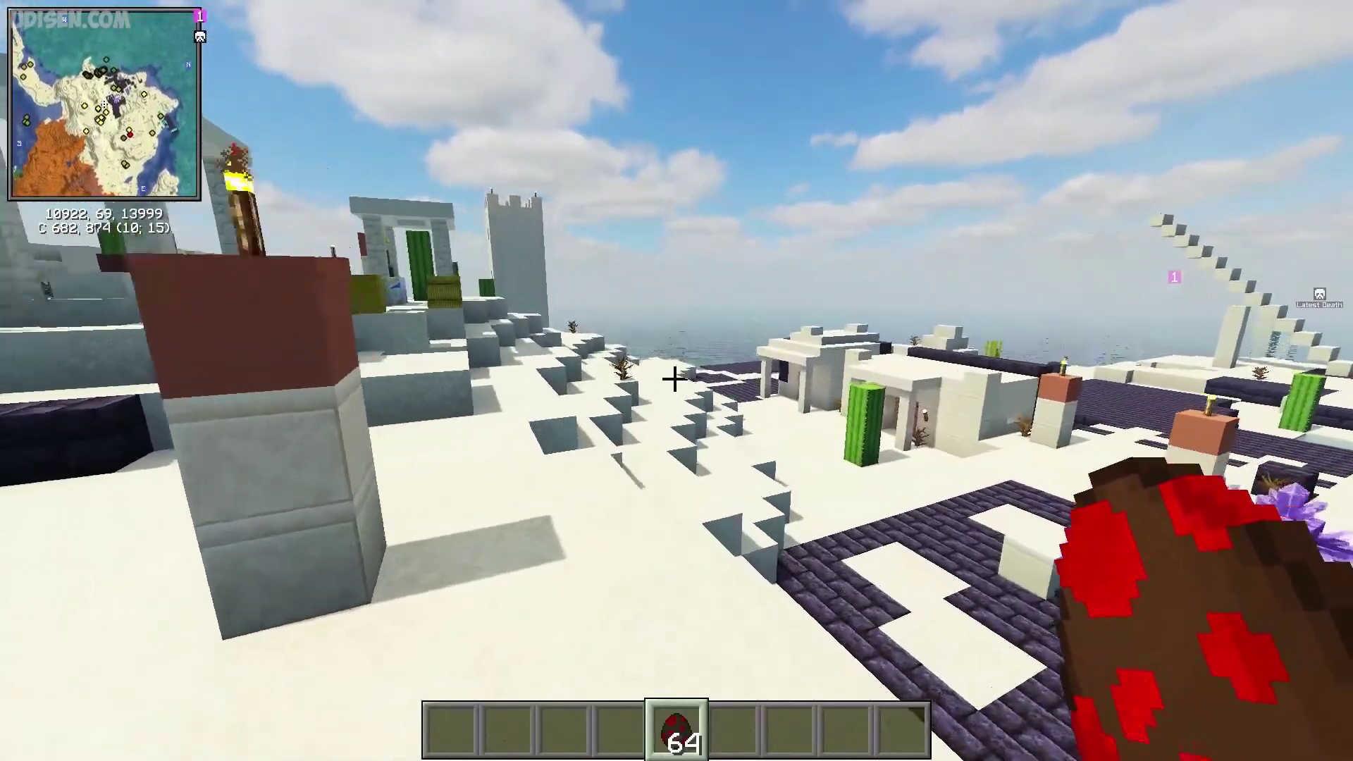
pyautogui.press('w')
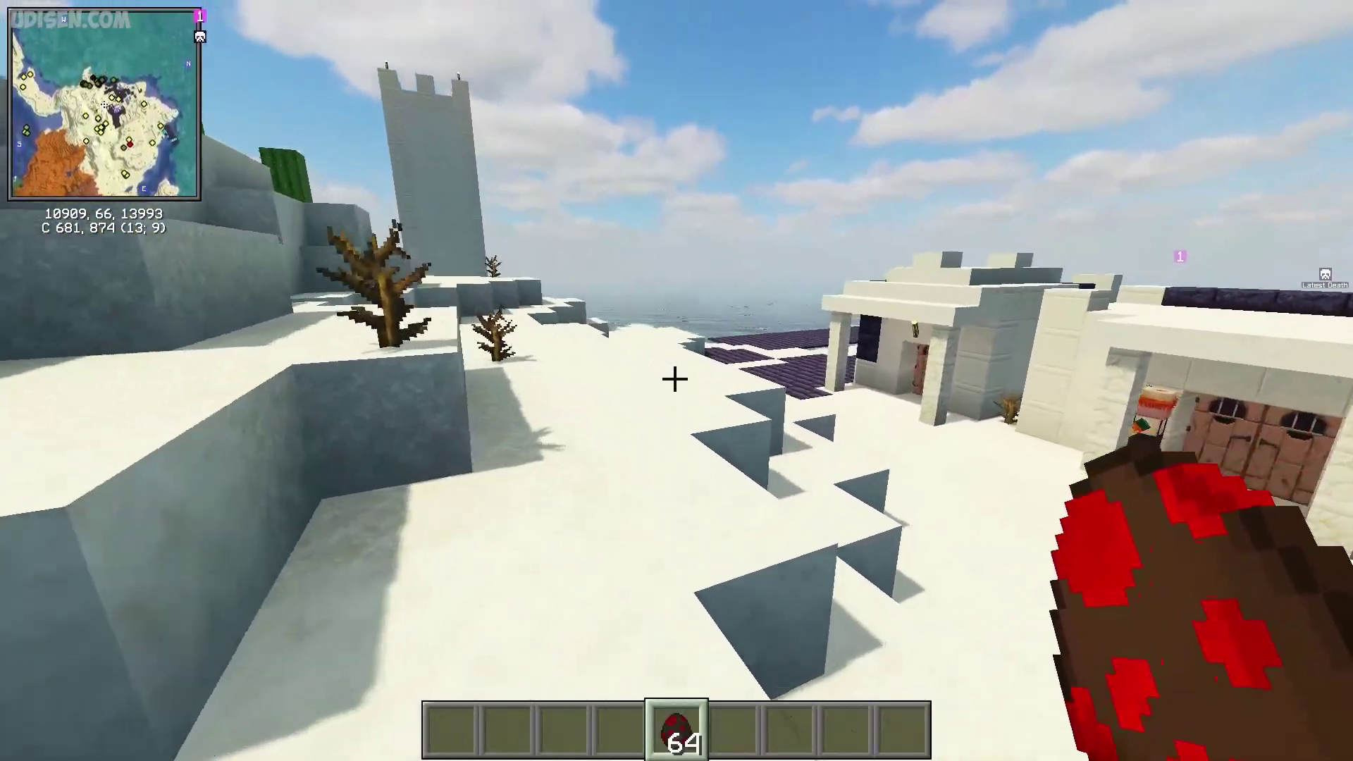
pyautogui.press('w')
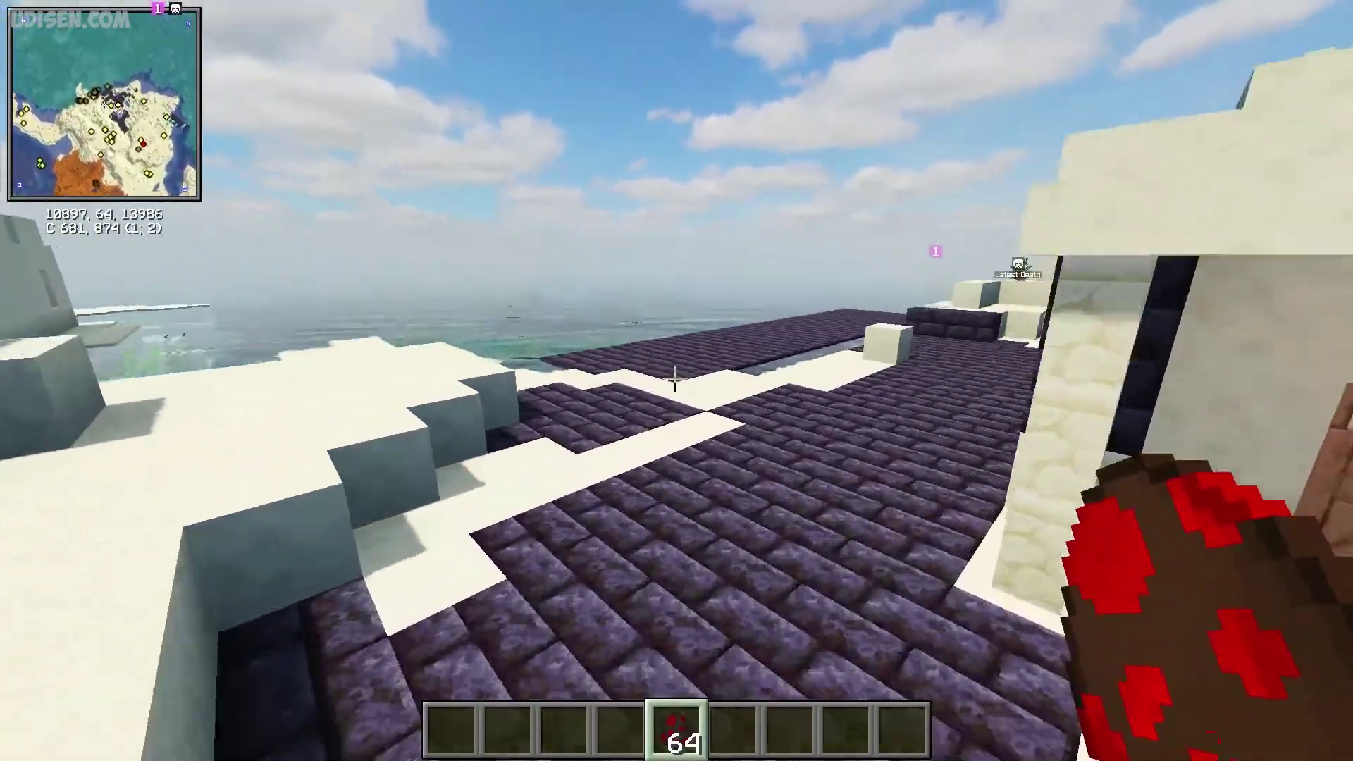